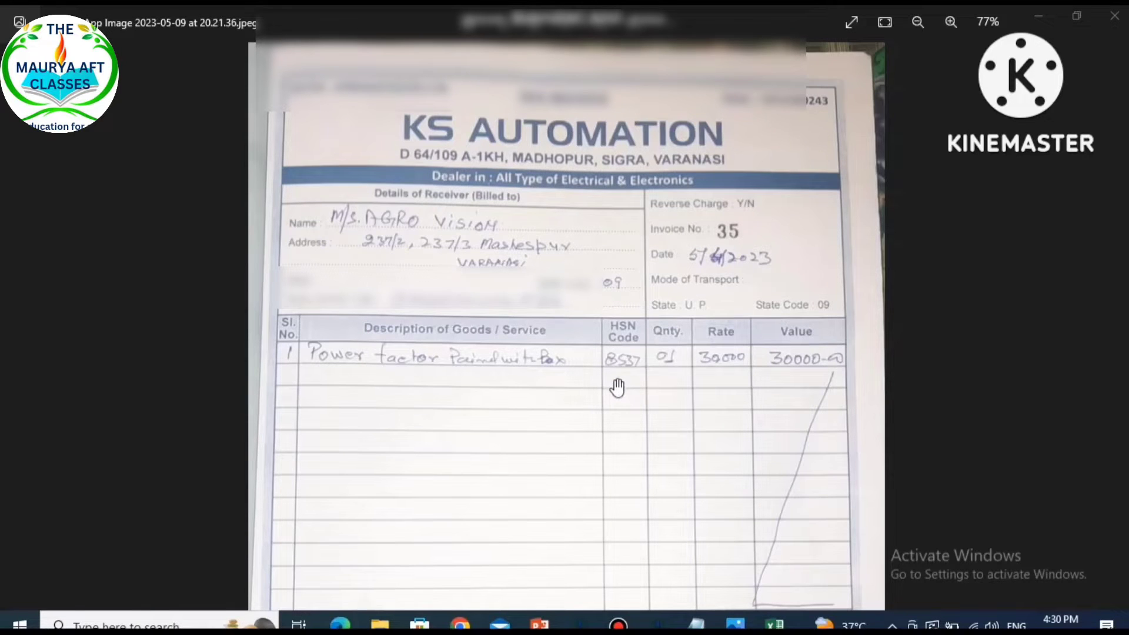
# - Review the KS Automation invoice image for the receiver details, HSN code, rate, value and CGST and SGST amounts
pyautogui.scroll(-2, 681, 445)
pyautogui.scroll(2, 681, 444)
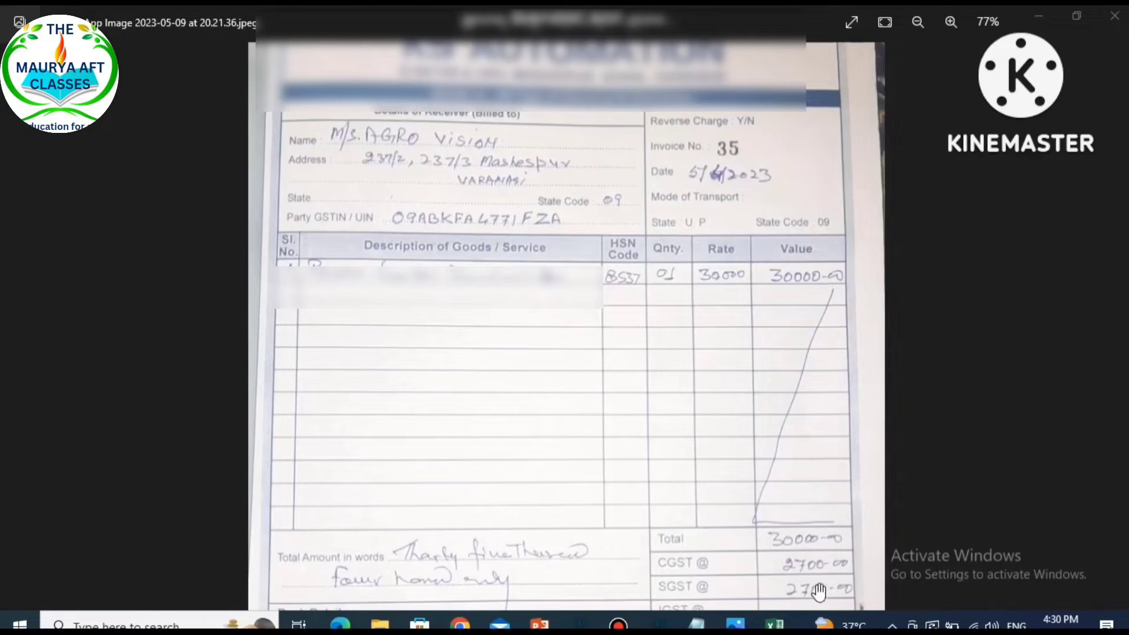
pyautogui.scroll(-1, 765, 512)
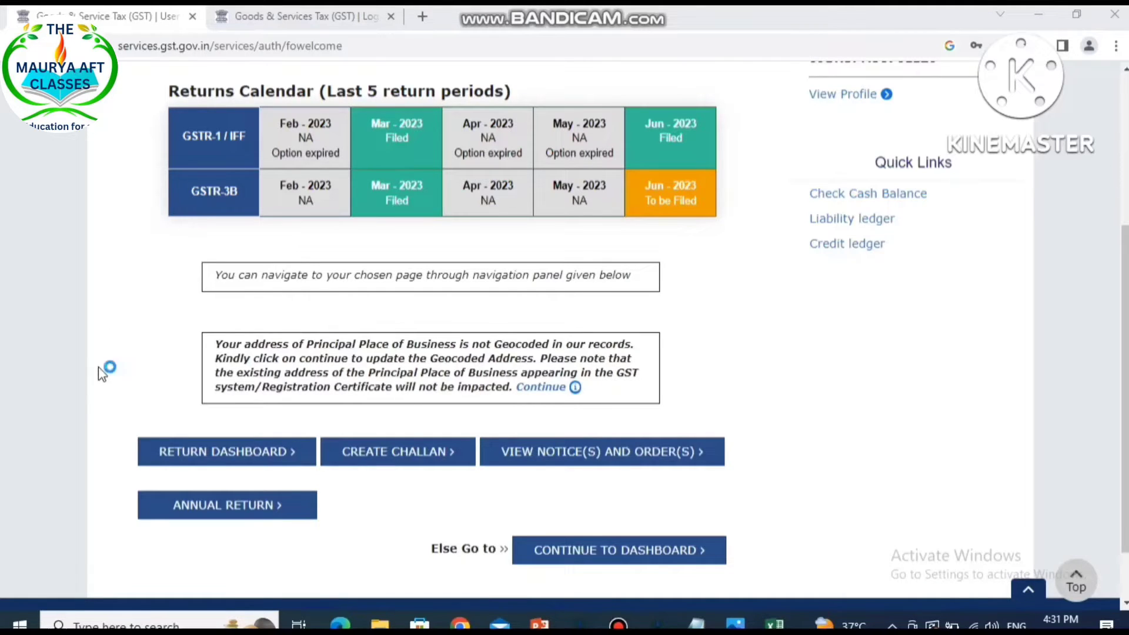
# - Open the GST return dashboard and choose Quarter 2 (Jul - Sep) for financial year 2023-24
pyautogui.click(185, 457)
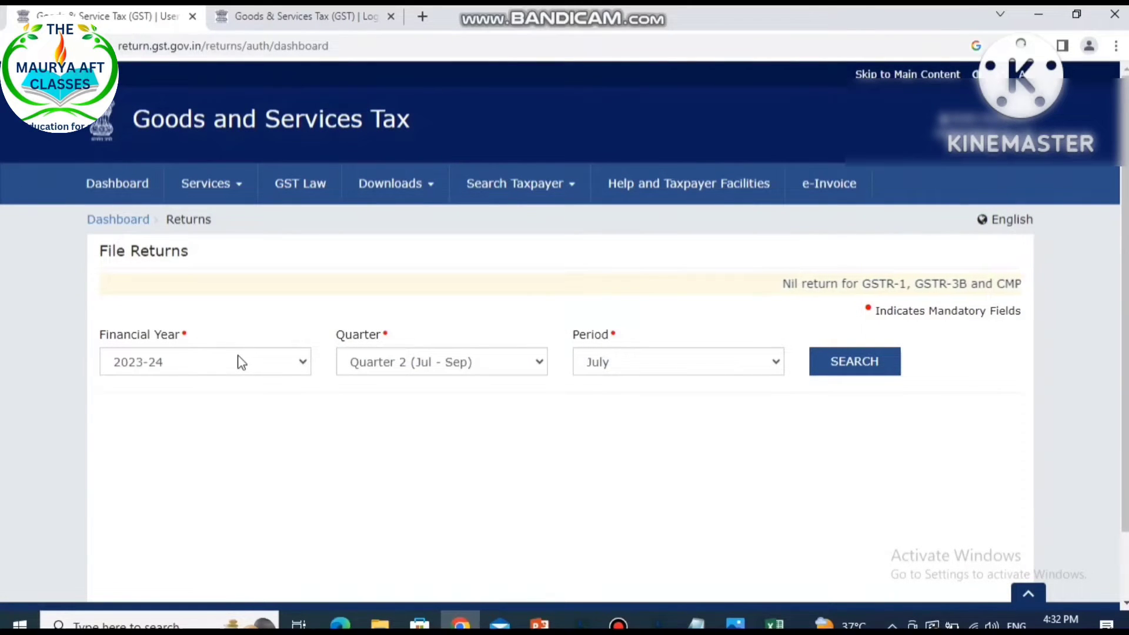
pyautogui.click(474, 369)
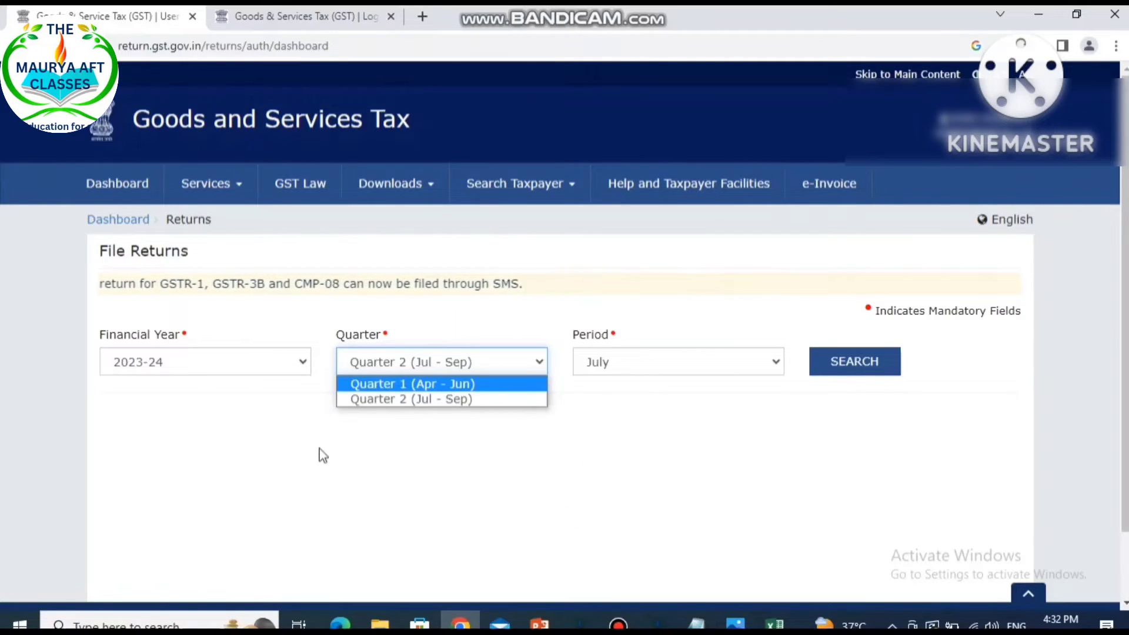
pyautogui.press('Down')
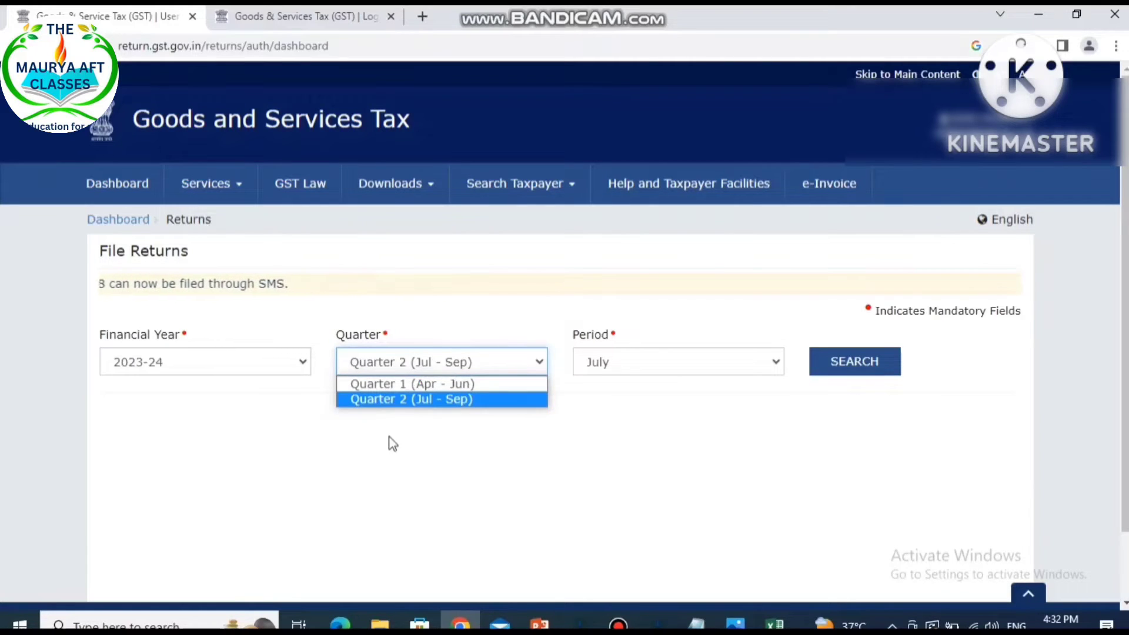
pyautogui.click(411, 399)
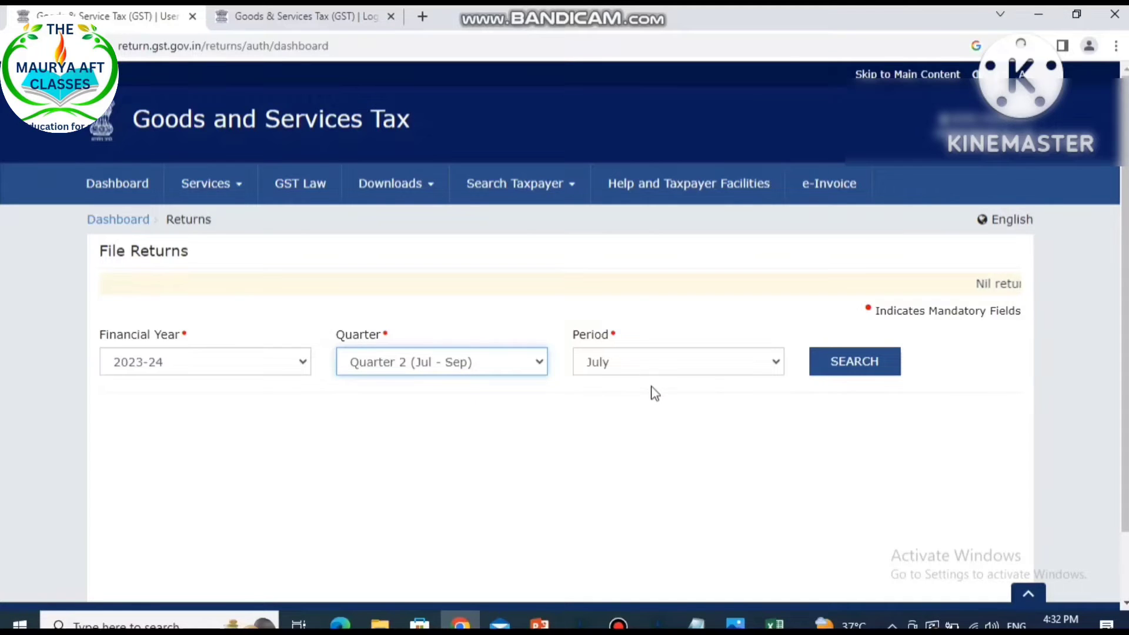
# - Switch the quarter to Quarter 1 (Apr - Jun) and back to Quarter 2 (Jul - Sep)
pyautogui.click(425, 370)
pyautogui.click(420, 384)
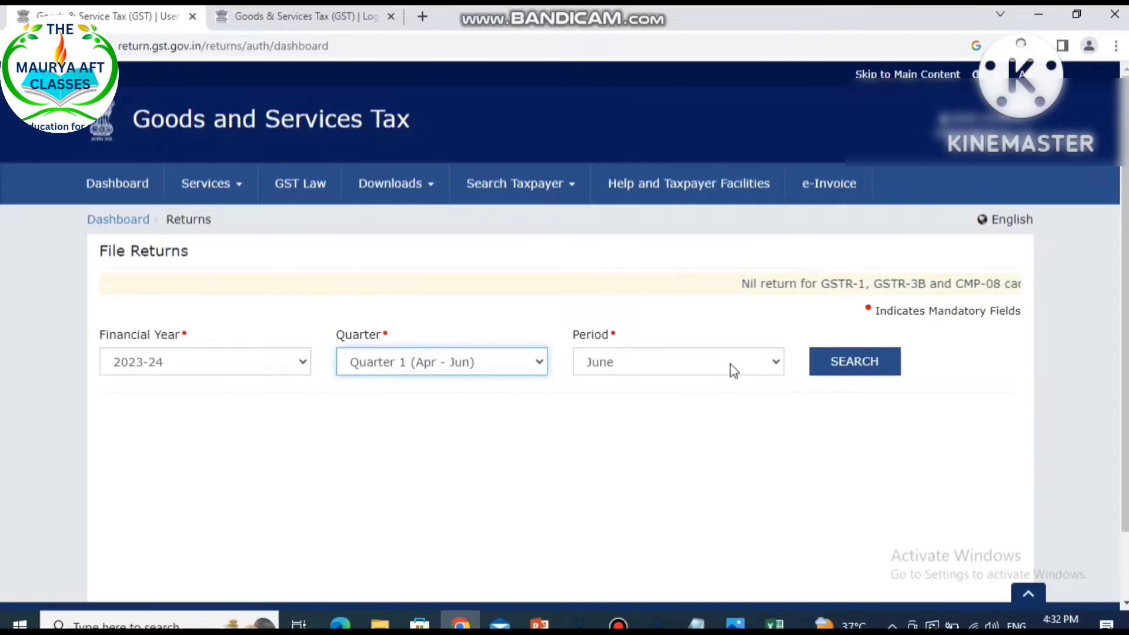
pyautogui.click(418, 370)
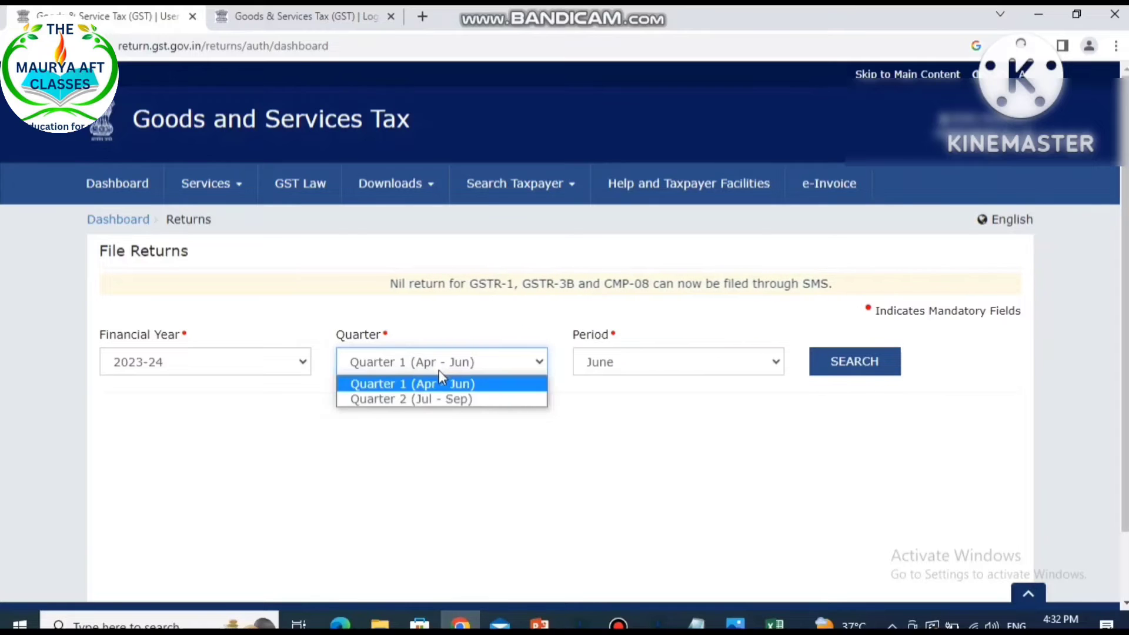
pyautogui.click(415, 400)
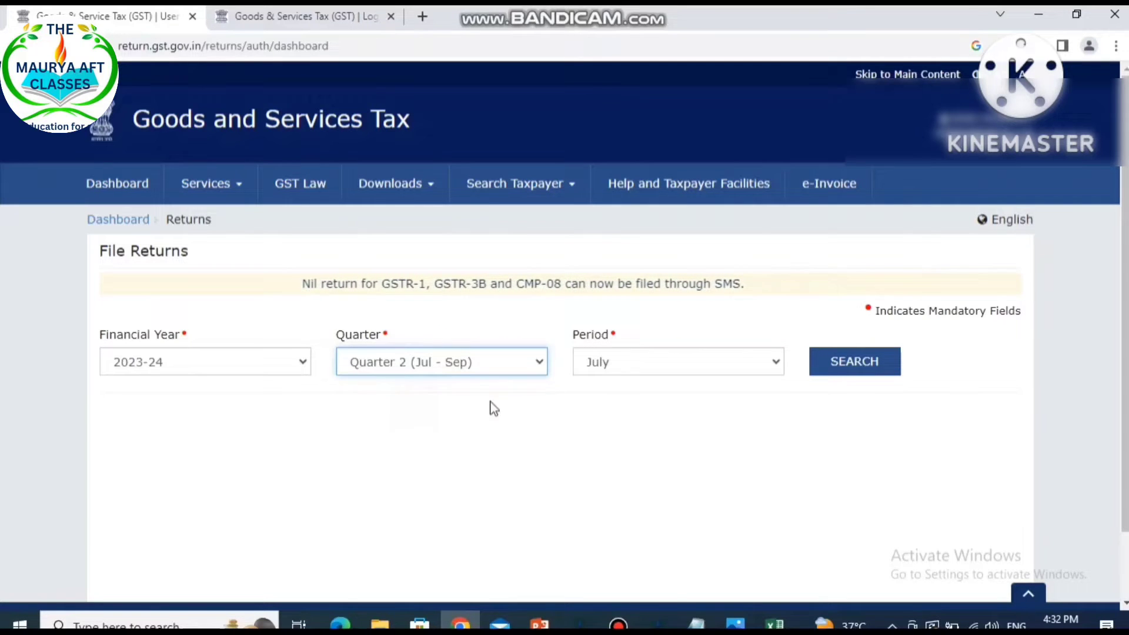
# - Search the returns for July and open the Invoice Furnishing Facility for online preparation
pyautogui.click(856, 371)
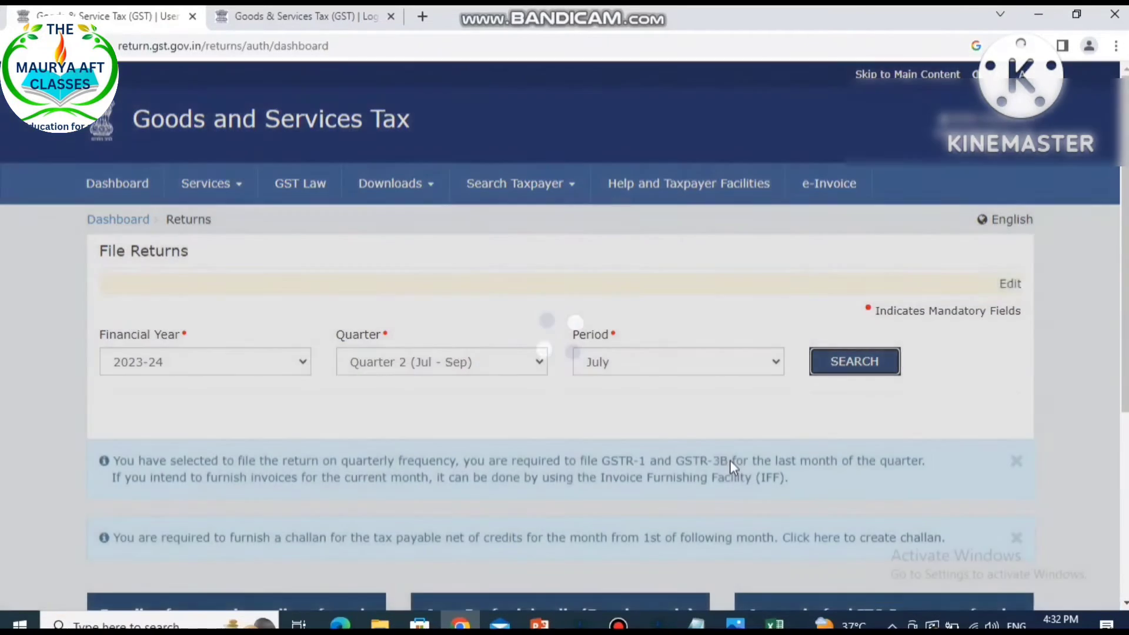
pyautogui.scroll(-5, 729, 460)
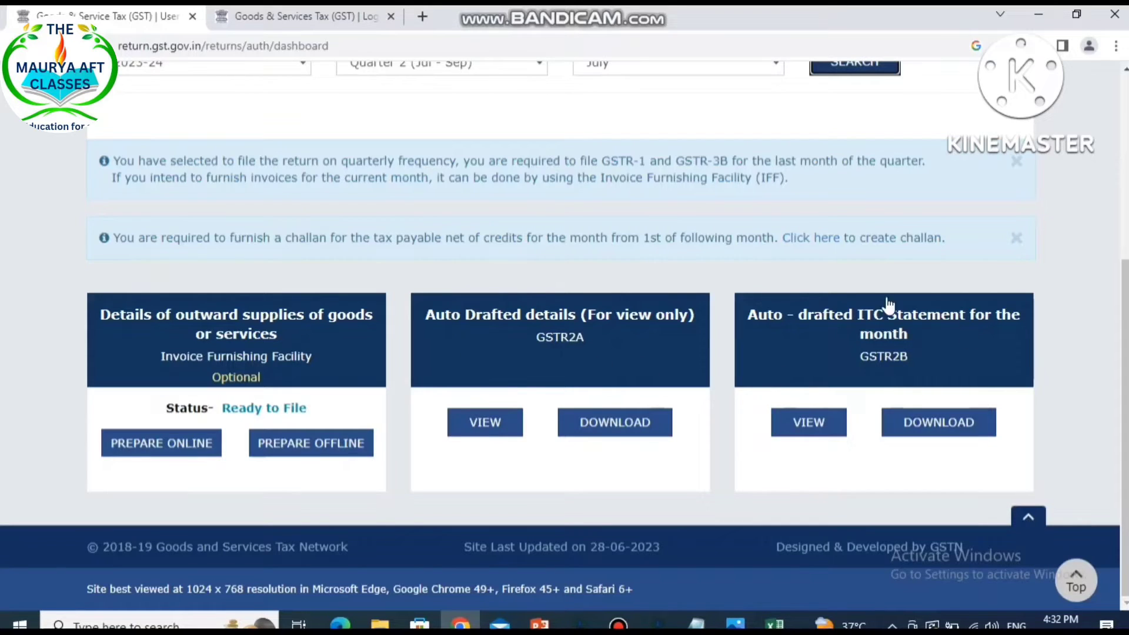
pyautogui.click(167, 447)
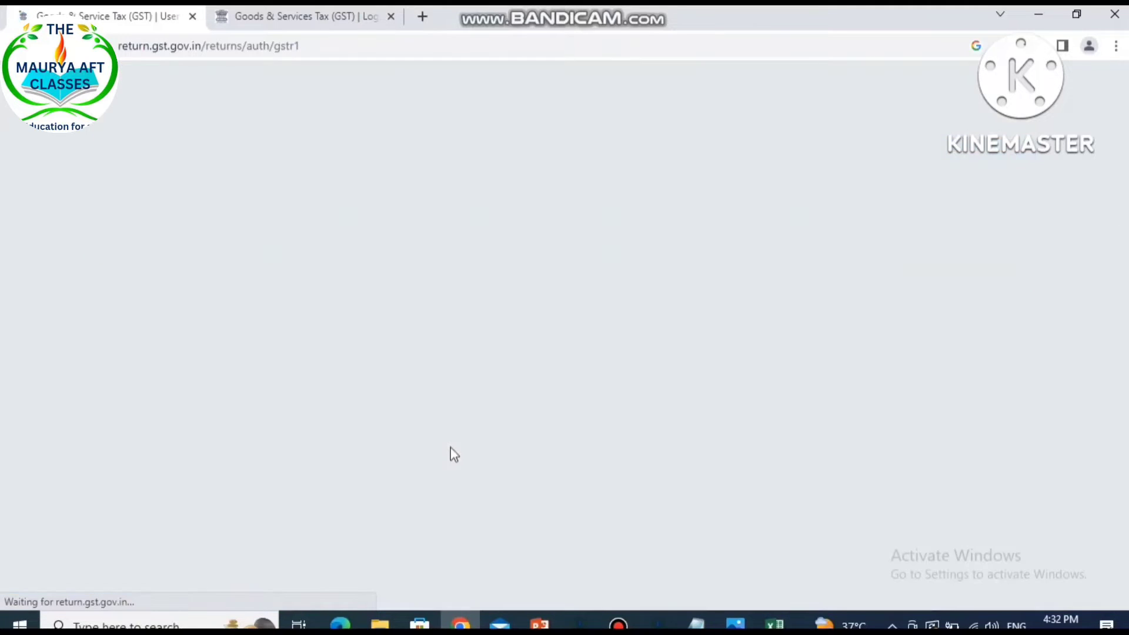
# - Open the 4A, 4B, 6B, 6C - B2B, SEZ, DE Invoices section and start adding a new invoice record
pyautogui.scroll(-3, 450, 447)
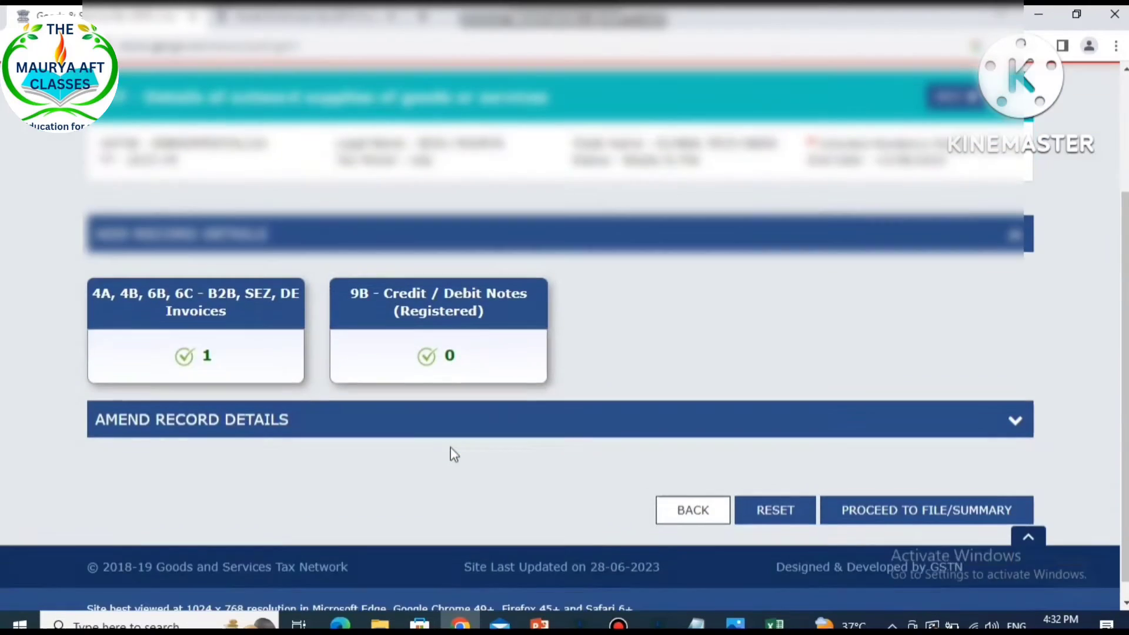
pyautogui.click(249, 343)
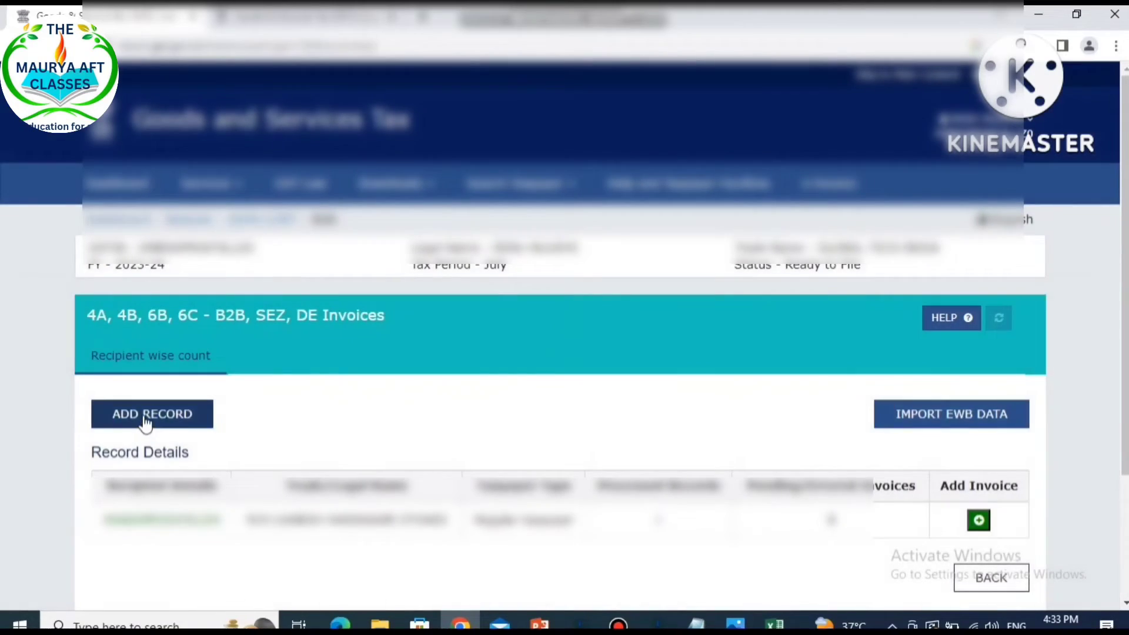
pyautogui.click(145, 415)
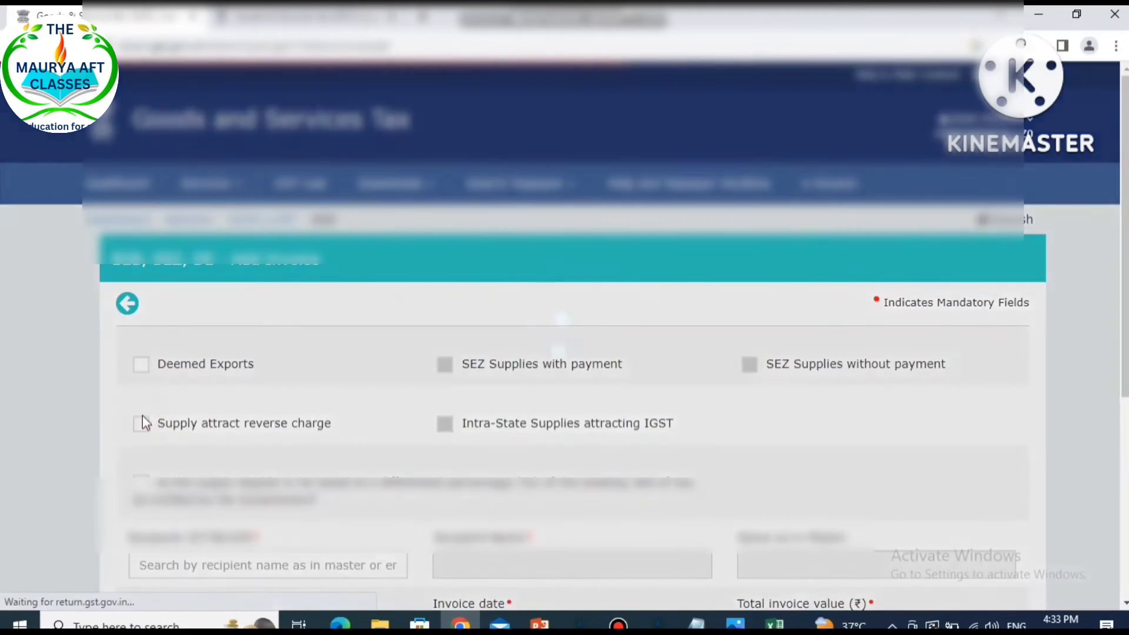
pyautogui.scroll(-3, 435, 423)
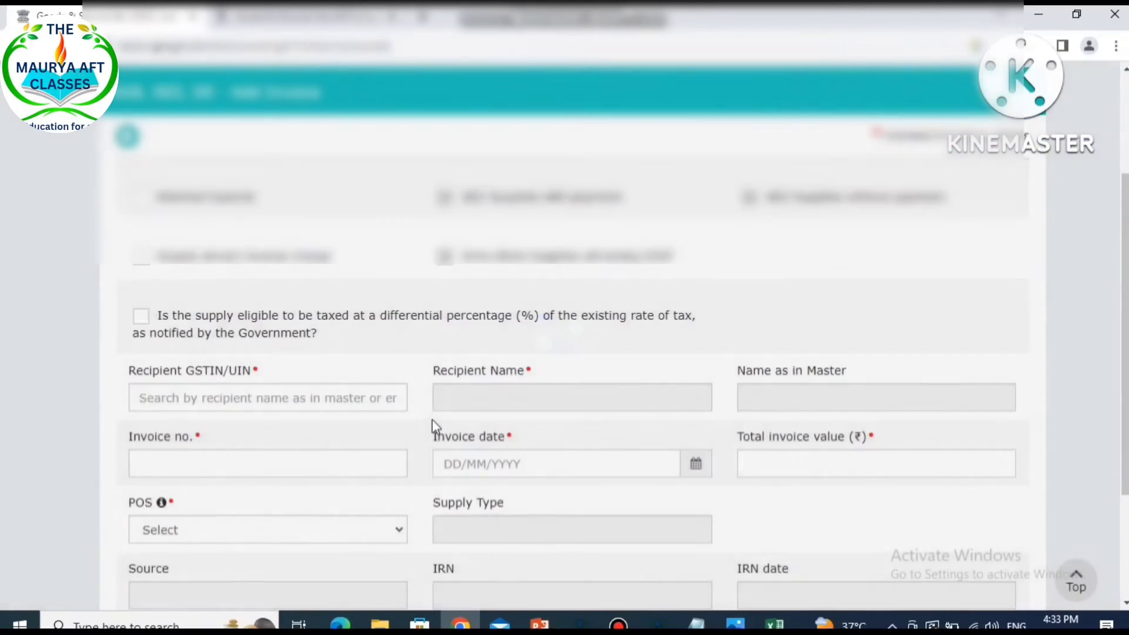
pyautogui.scroll(-2, 433, 426)
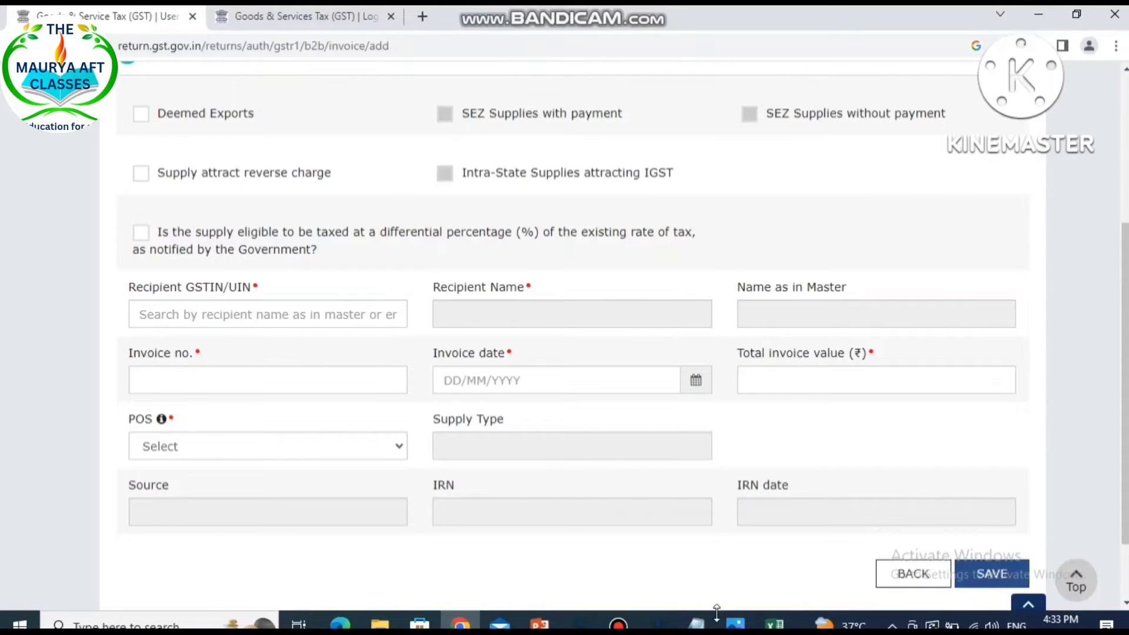
# - Compare the blank Add Invoice form with the KS Automation invoice image's receiver details, invoice number, date and grand total
pyautogui.moveTo(735, 622)
pyautogui.click(644, 532)
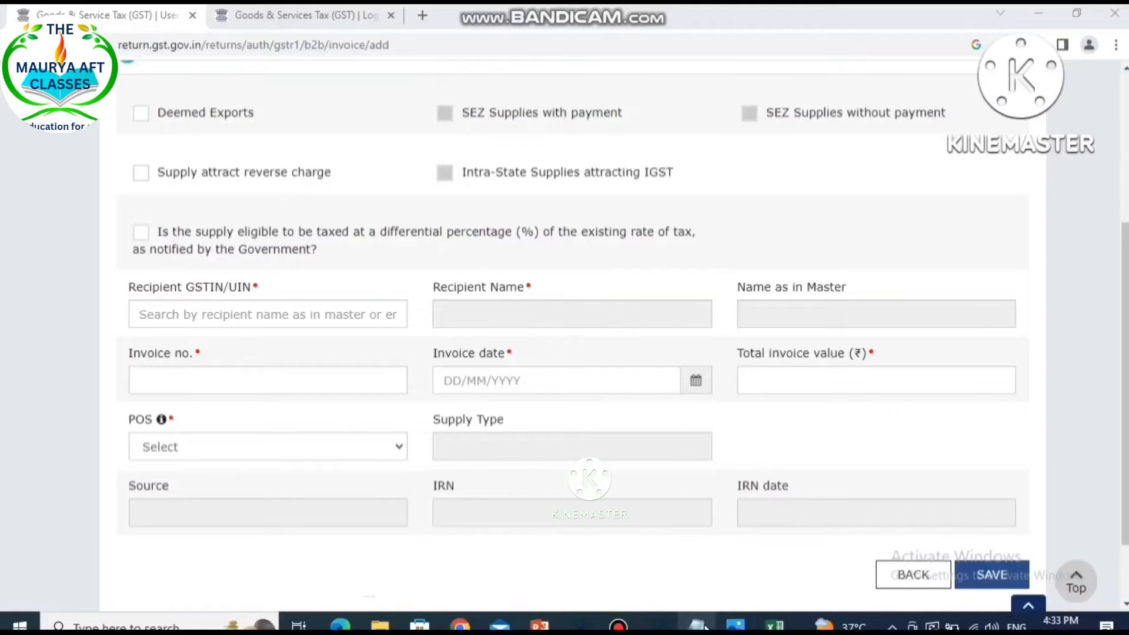
pyautogui.moveTo(714, 612)
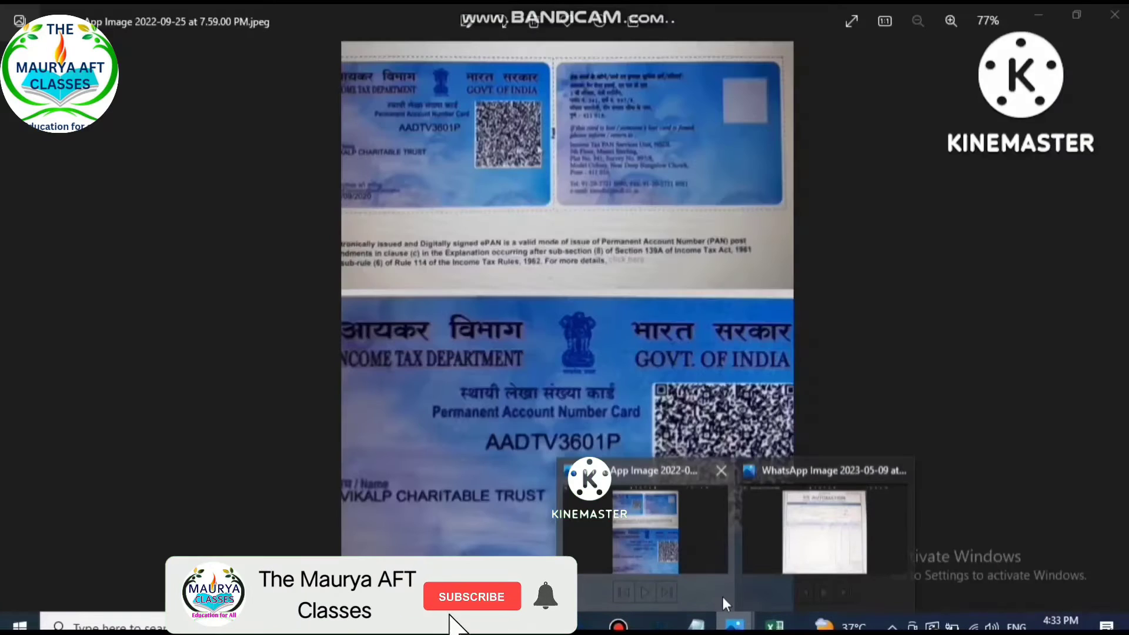
pyautogui.click(824, 530)
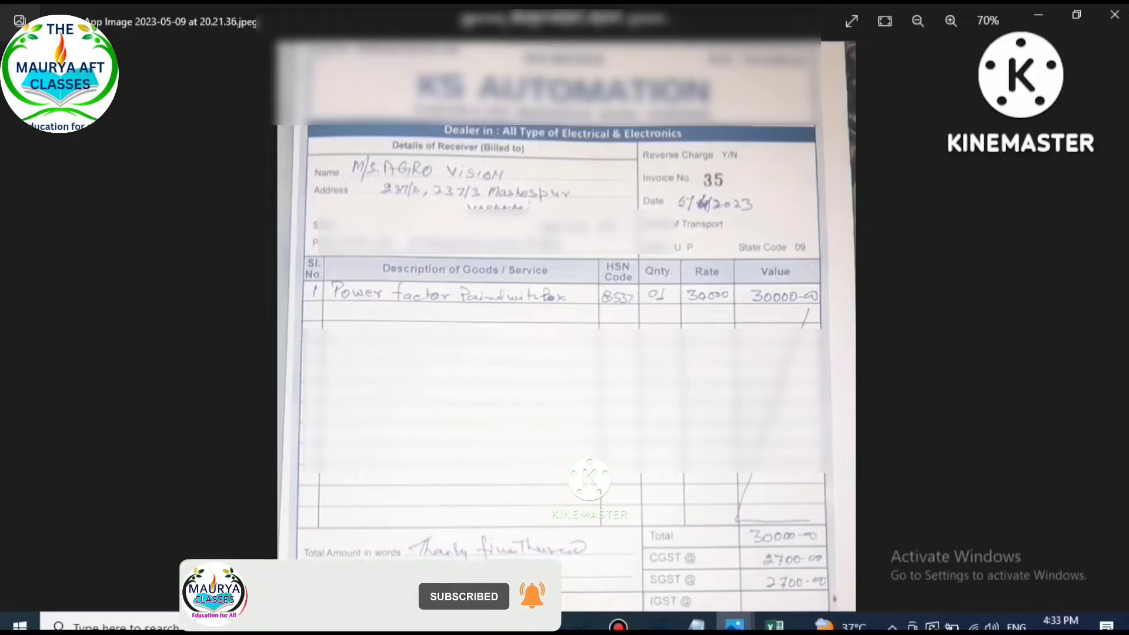
pyautogui.click(460, 625)
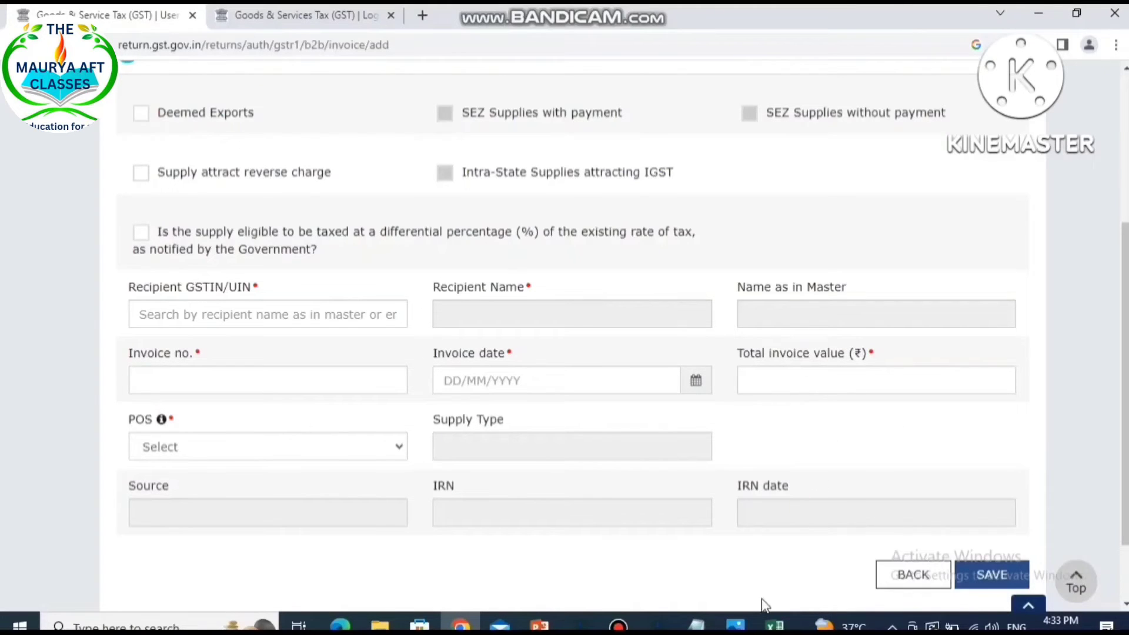
pyautogui.moveTo(746, 610)
pyautogui.click(822, 532)
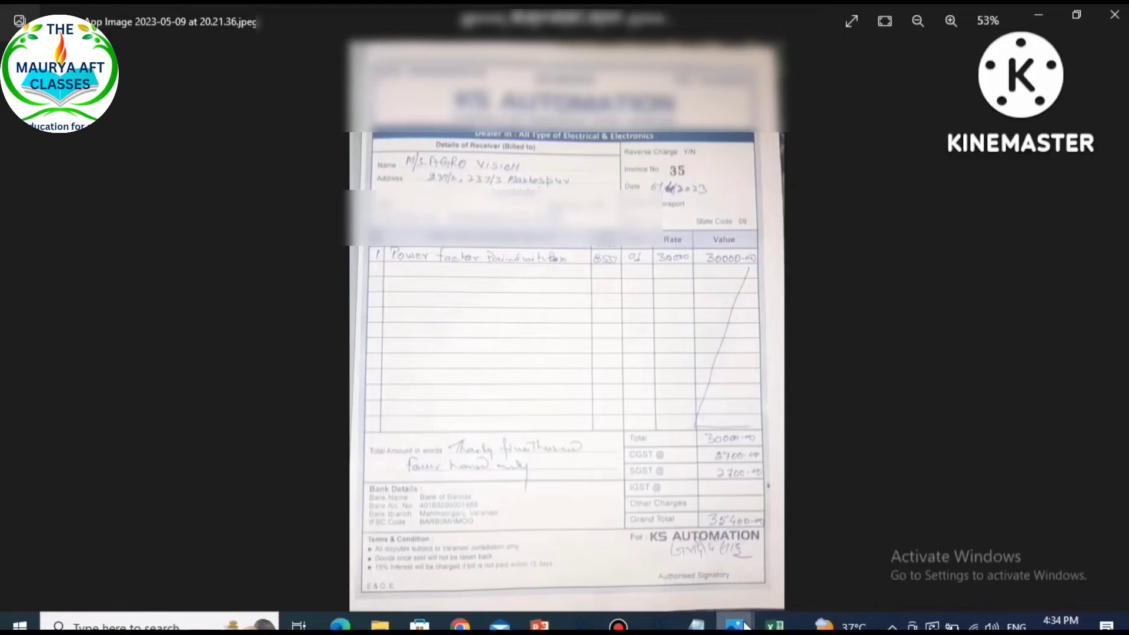
pyautogui.click(463, 624)
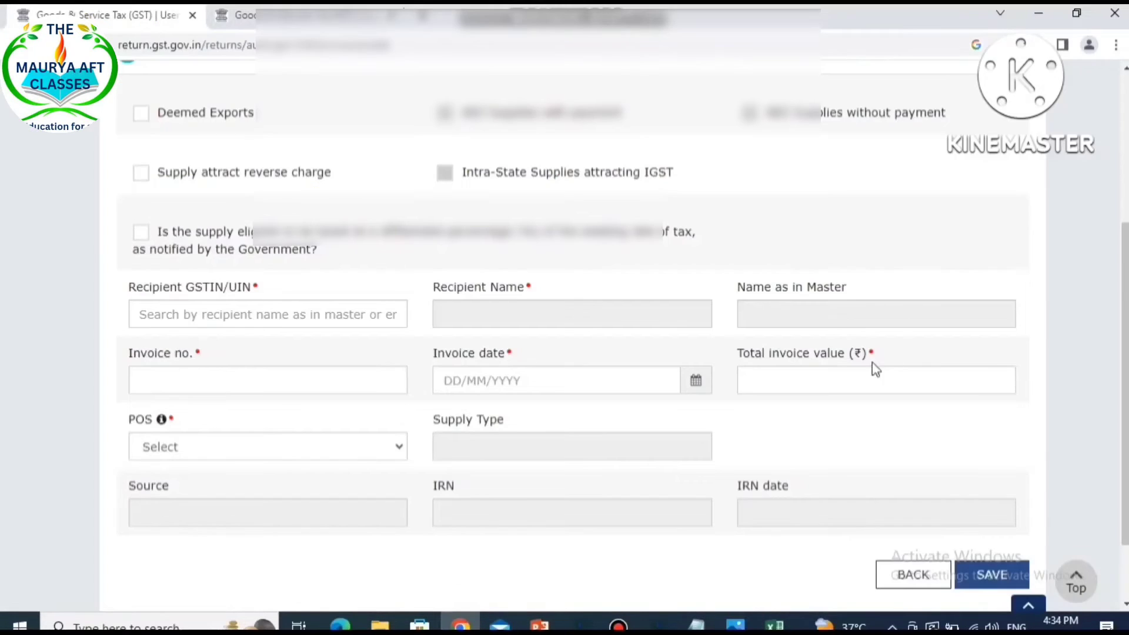
# - Set the place of supply to 09-Uttar Pradesh in the Add Invoice form
pyautogui.click(320, 447)
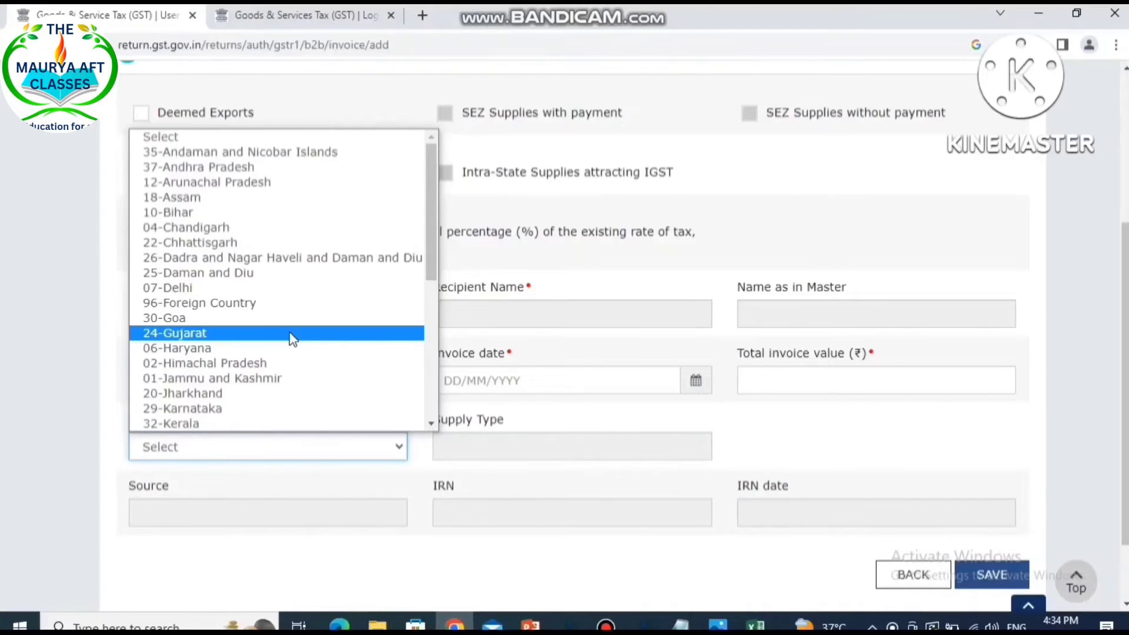
pyautogui.scroll(-5, 290, 338)
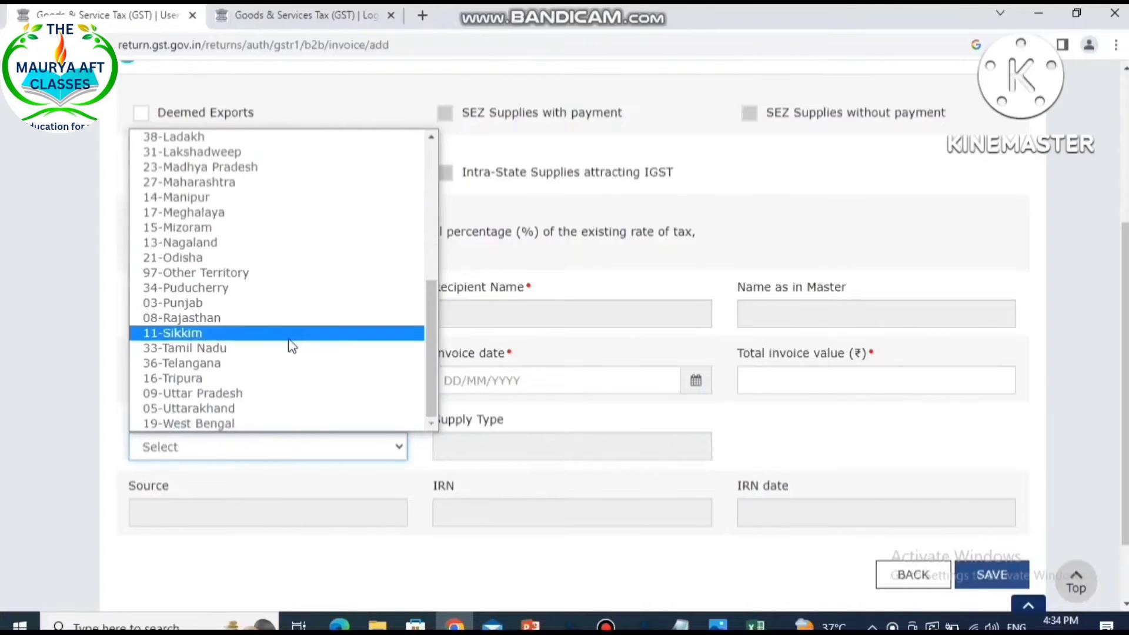
pyautogui.click(188, 393)
# - Examine the item details rate table and check the CGST and SGST amounts on the invoice image to identify the applicable rate
pyautogui.scroll(-1, 533, 512)
pyautogui.scroll(-1, 533, 512)
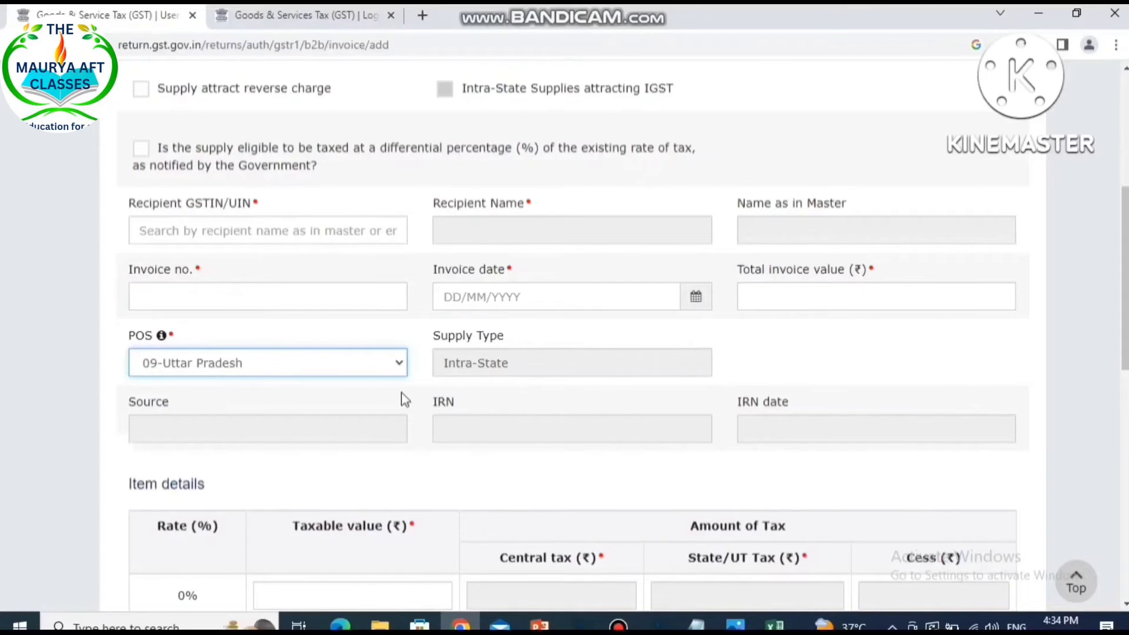
pyautogui.scroll(-5, 566, 391)
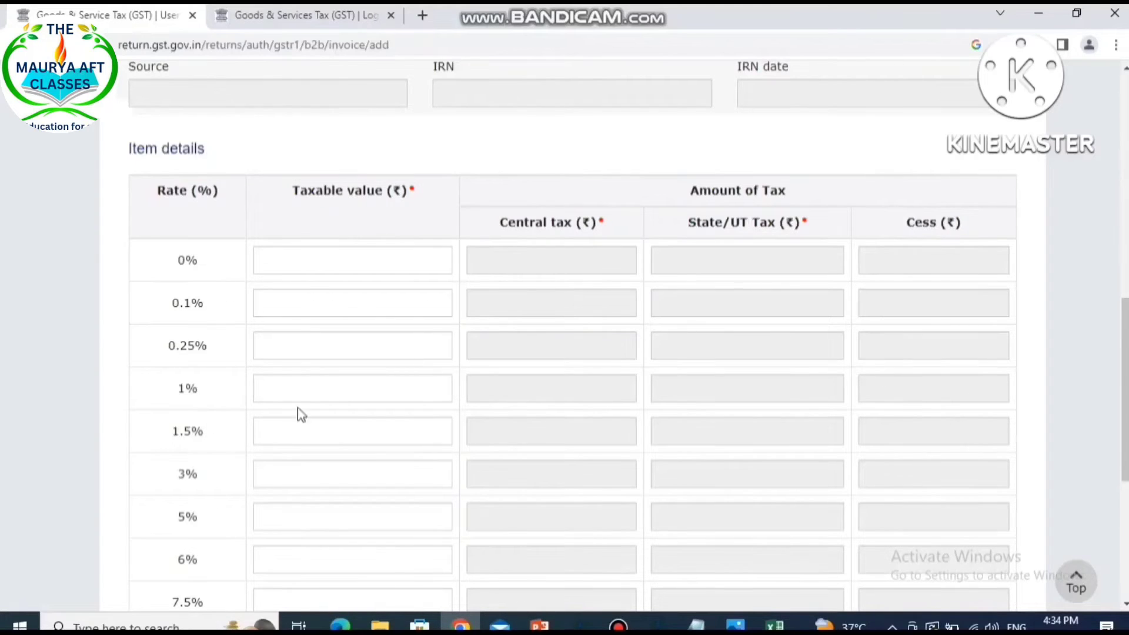
pyautogui.scroll(-4, 358, 378)
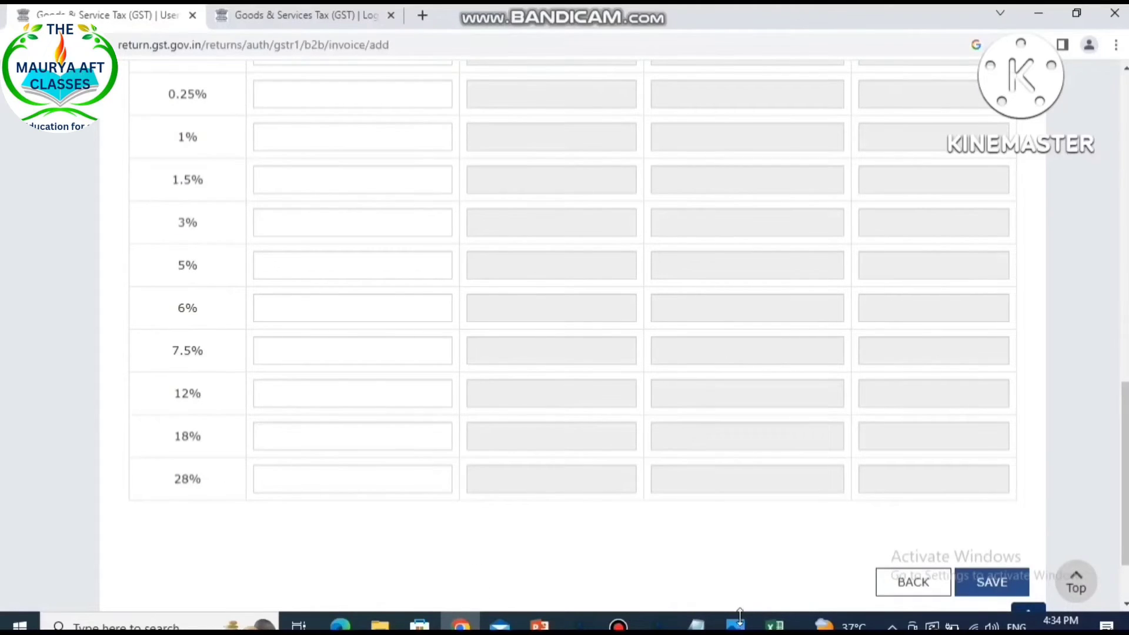
pyautogui.moveTo(736, 622)
pyautogui.click(813, 527)
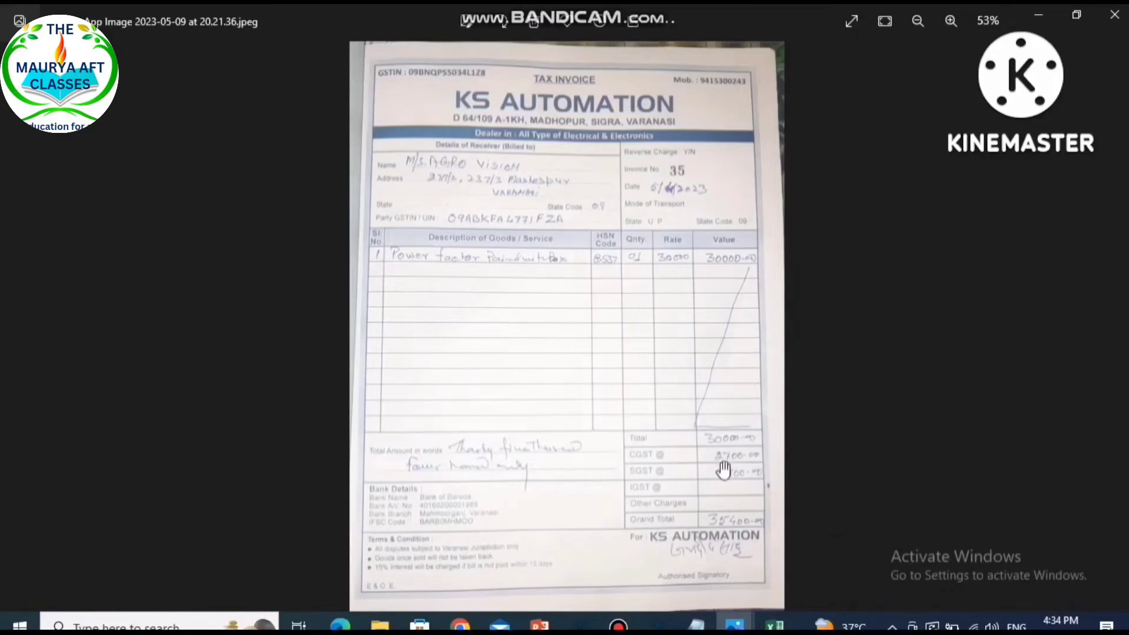
pyautogui.scroll(1, 595, 287)
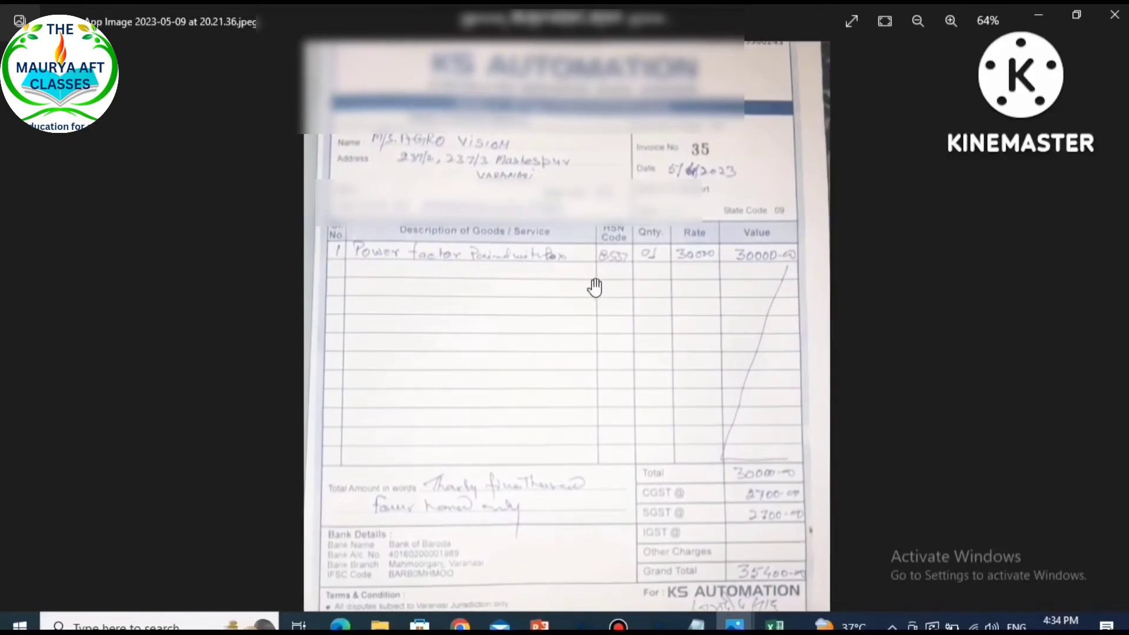
pyautogui.scroll(1, 595, 287)
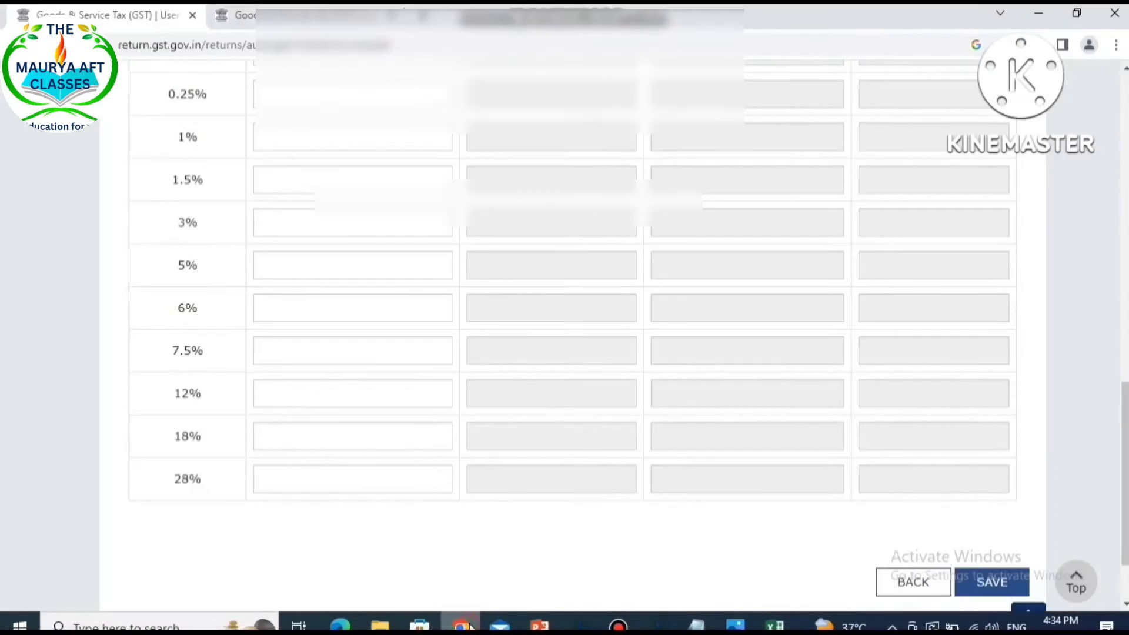
# - Enter 30000 as the taxable value in the 18% row and reopen the invoice image to check its tax amounts
pyautogui.click(460, 624)
pyautogui.click(373, 392)
pyautogui.click(443, 443)
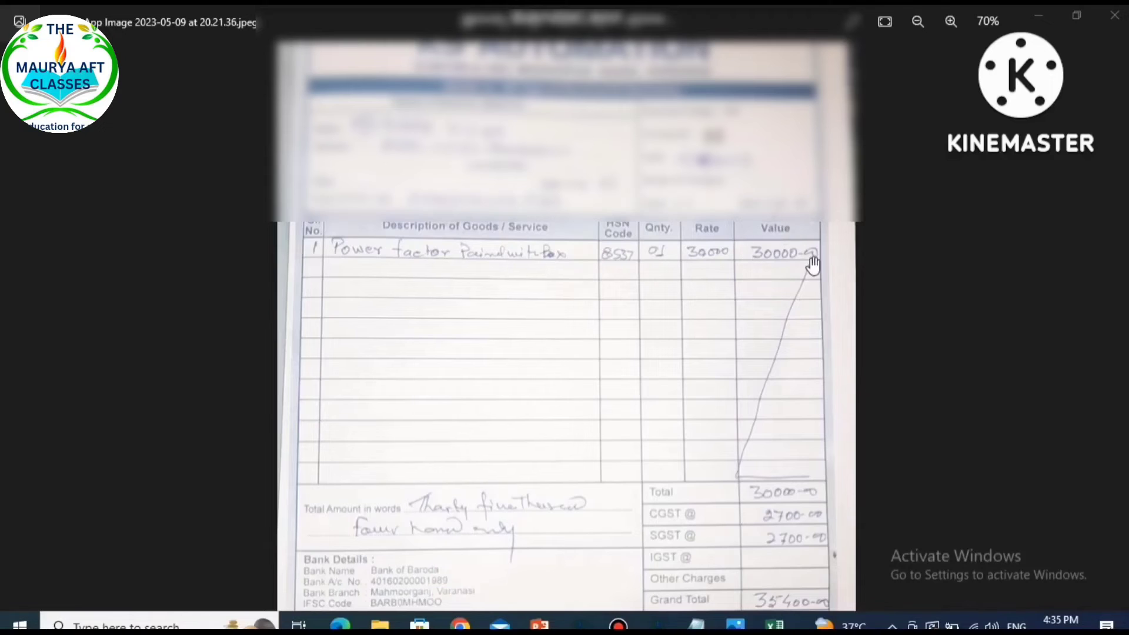
pyautogui.click(460, 625)
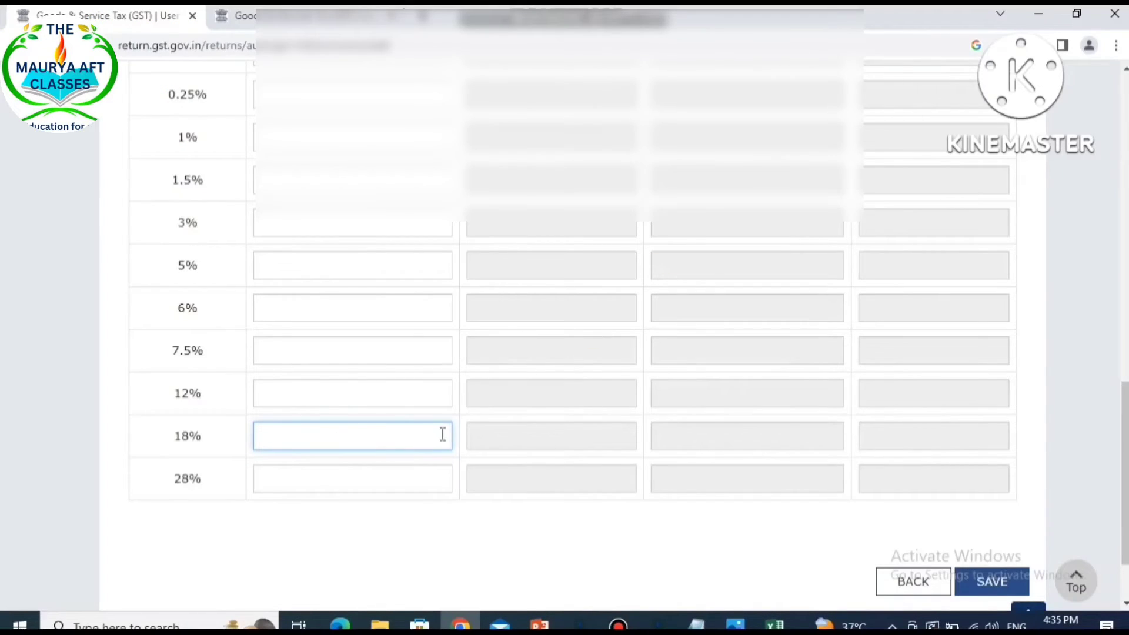
pyautogui.write('30000')
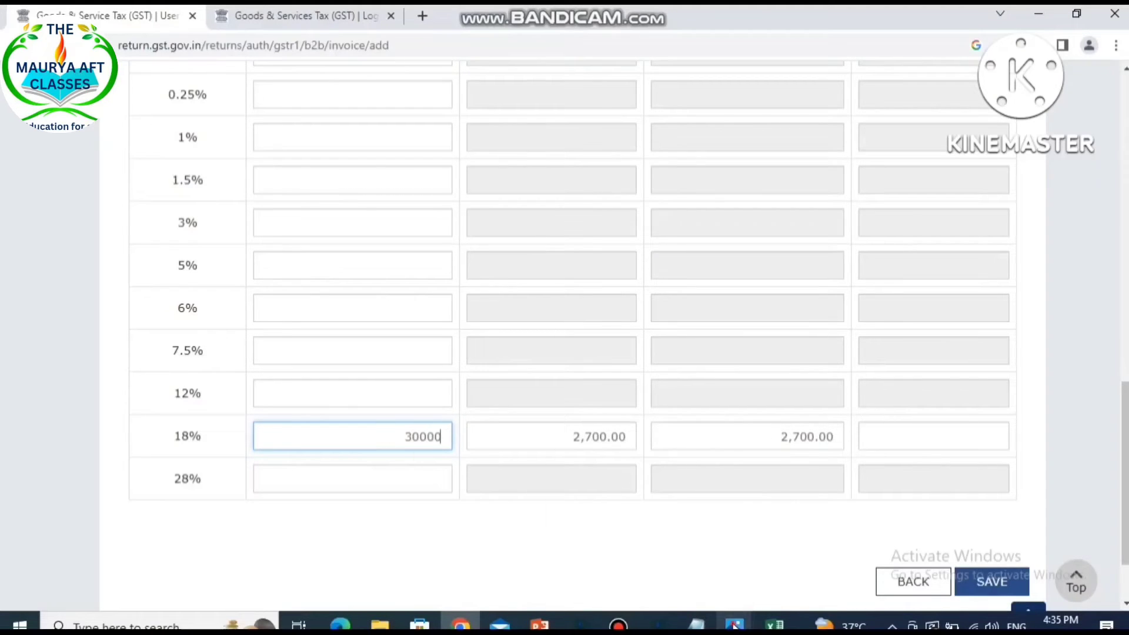
pyautogui.moveTo(735, 625)
pyautogui.click(823, 546)
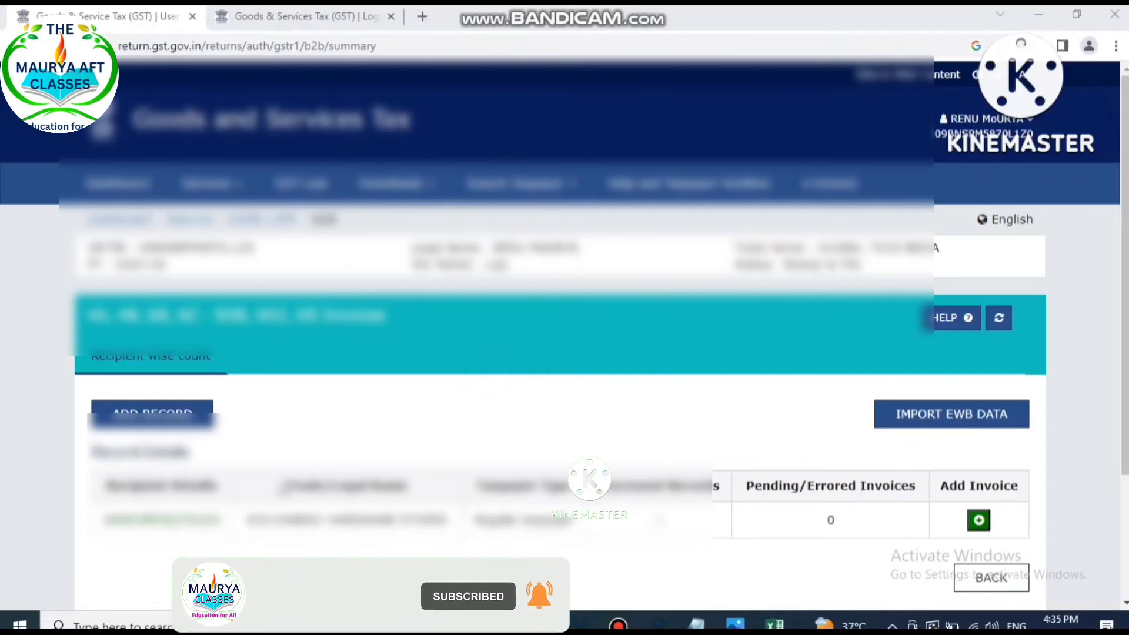
# - Return from the B2B invoices record list to the IFF overview and proceed to the file/summary page
pyautogui.scroll(-2, 244, 470)
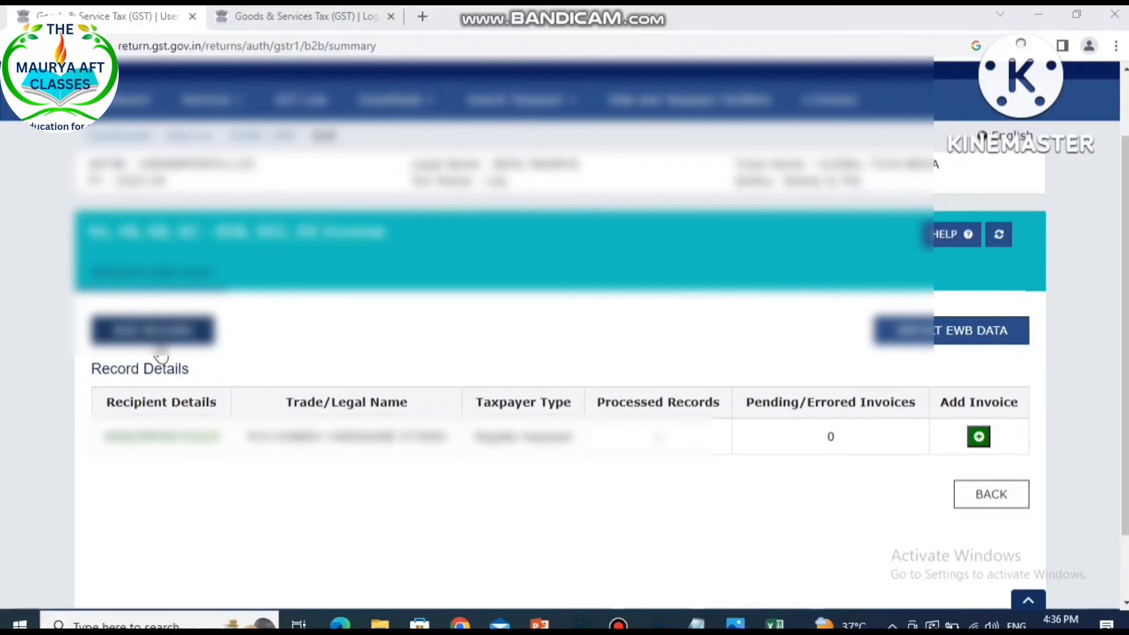
pyautogui.click(991, 495)
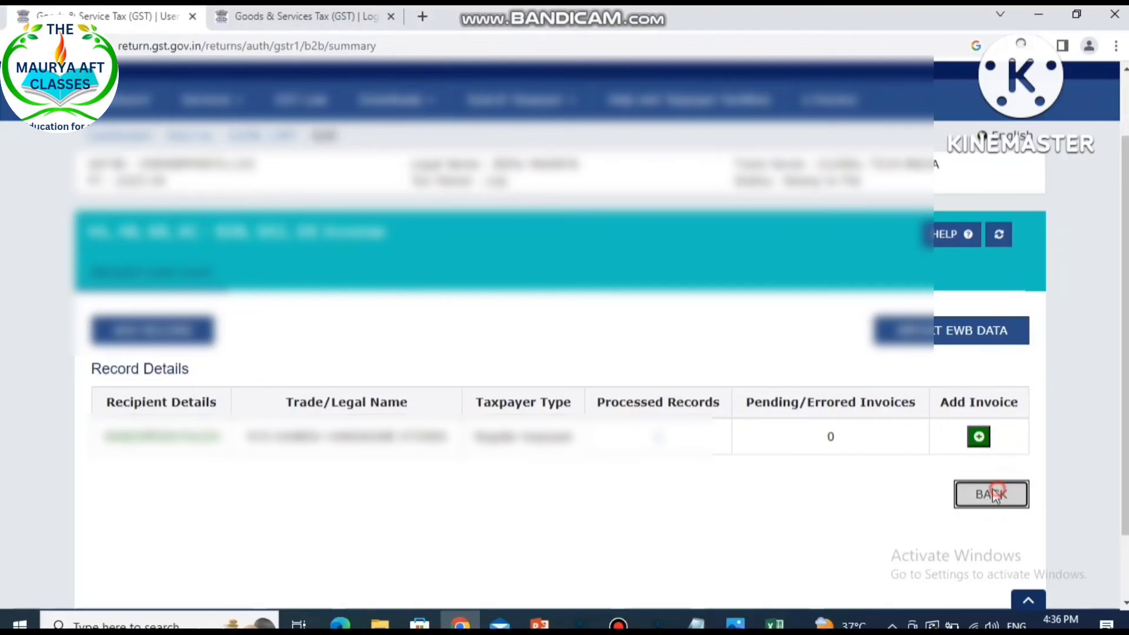
pyautogui.scroll(-3, 846, 559)
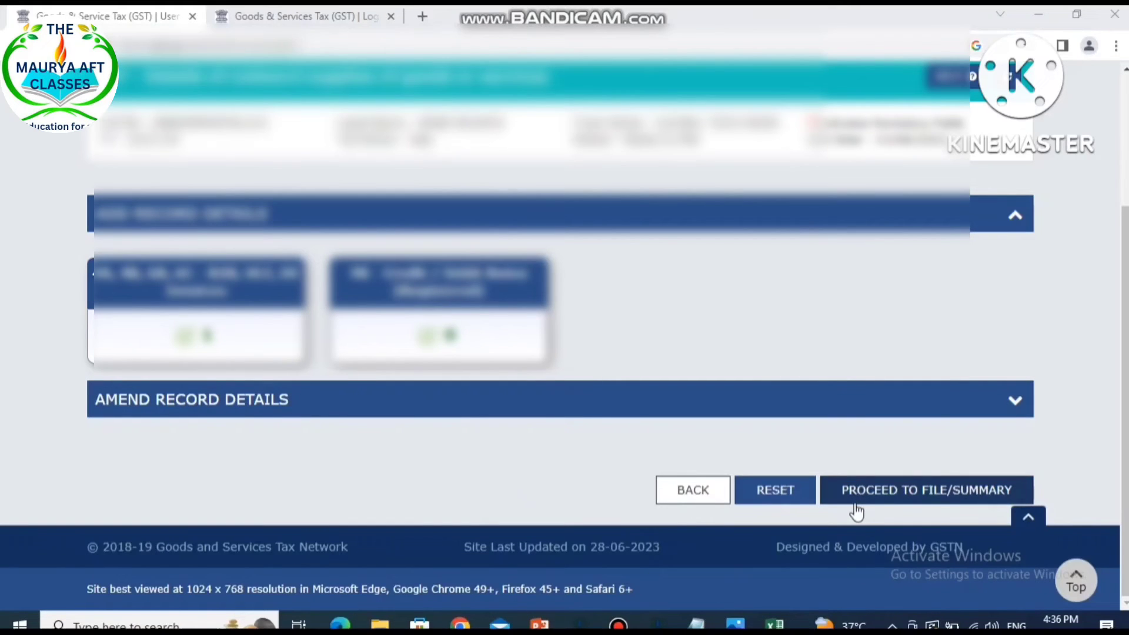
pyautogui.scroll(3, 756, 501)
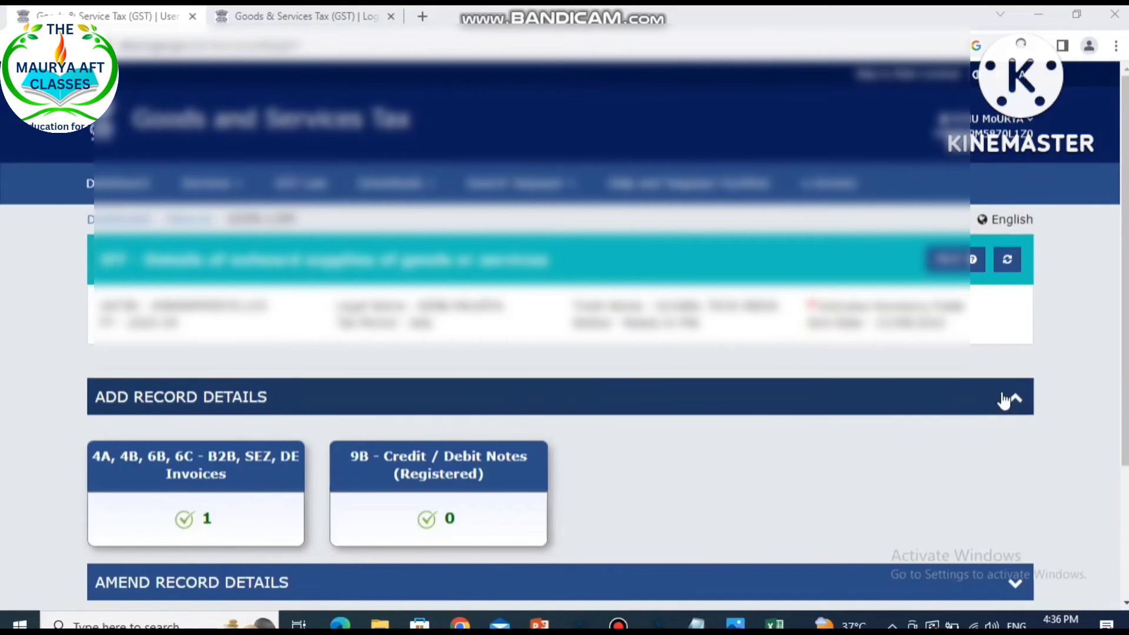
pyautogui.scroll(-3, 1010, 398)
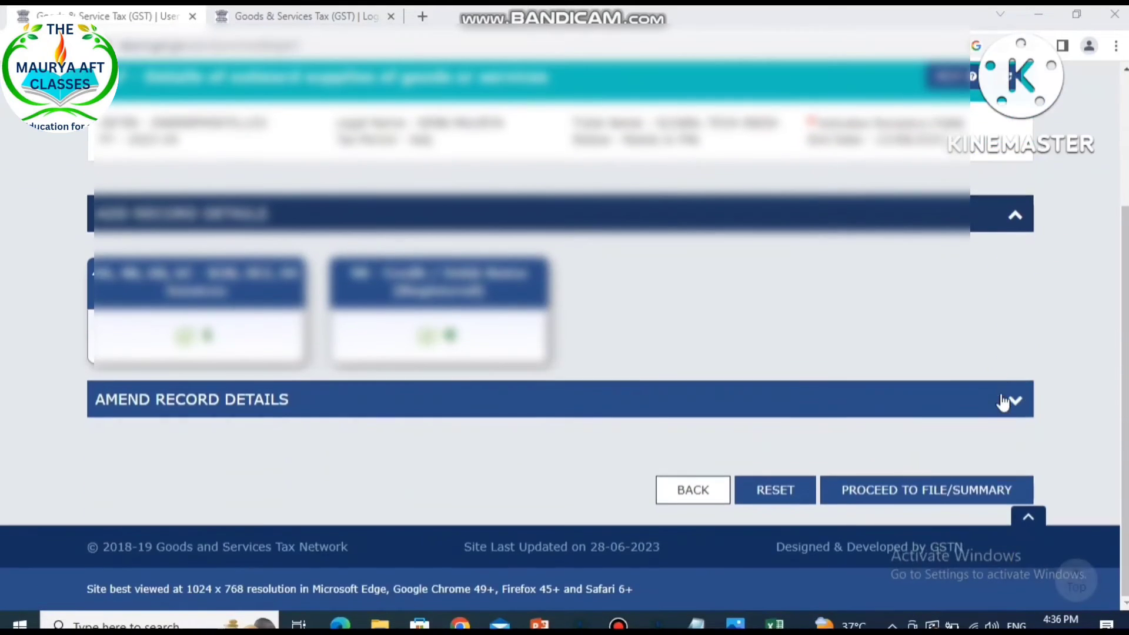
pyautogui.click(898, 501)
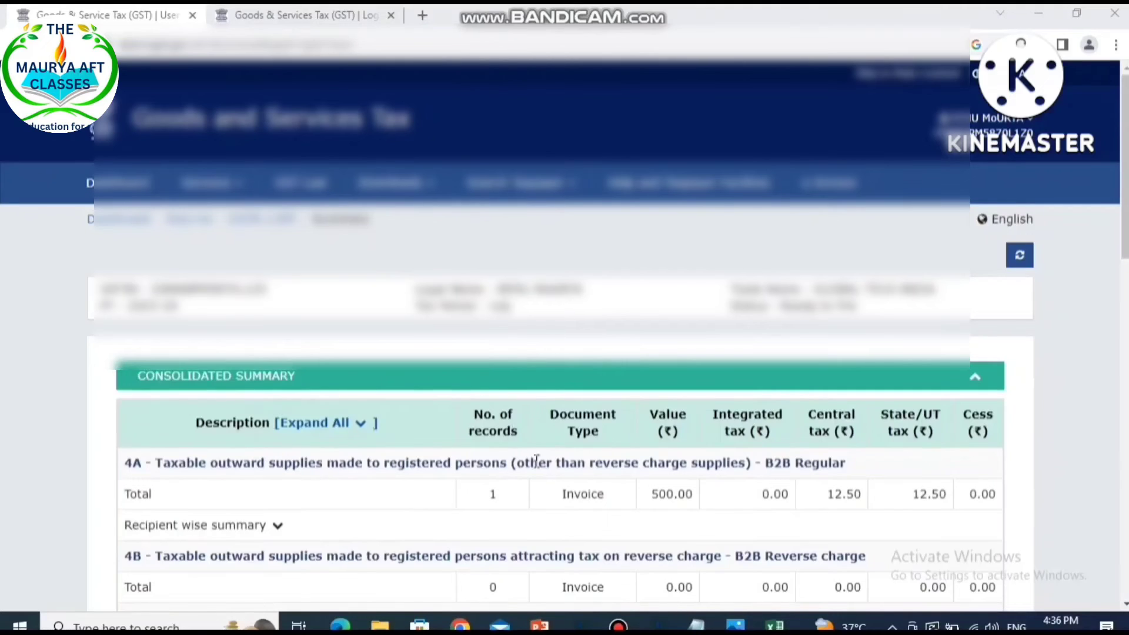
# - Review the consolidated summary through to the total liability row and download the IFF summary as a PDF
pyautogui.scroll(-3, 536, 465)
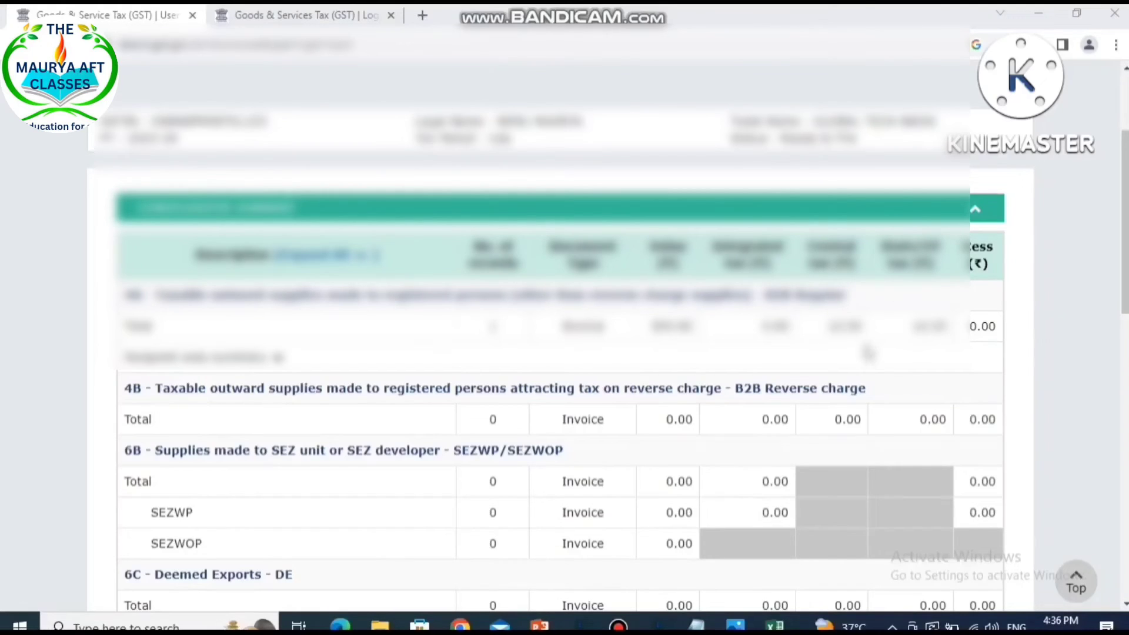
pyautogui.scroll(-4, 868, 353)
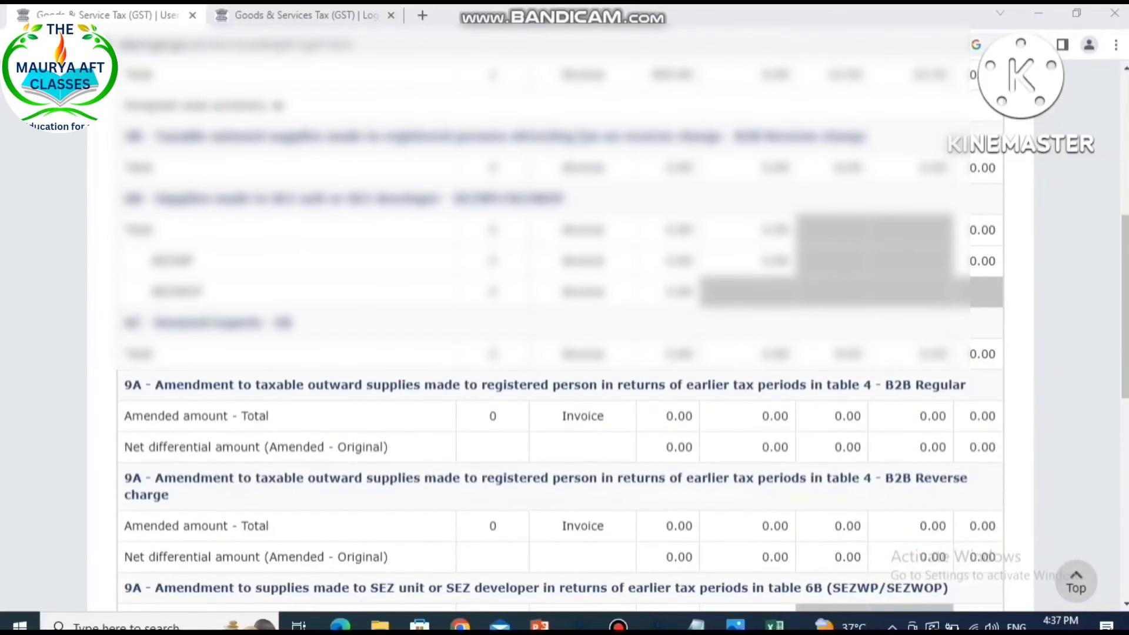
pyautogui.scroll(-3, 597, 372)
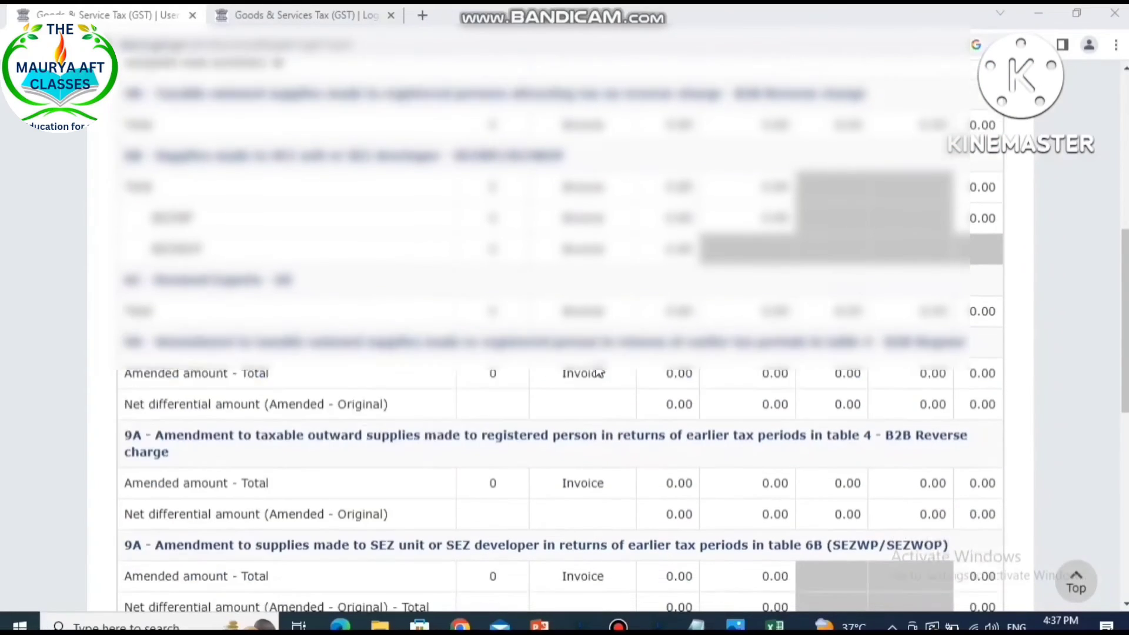
pyautogui.scroll(-2, 598, 370)
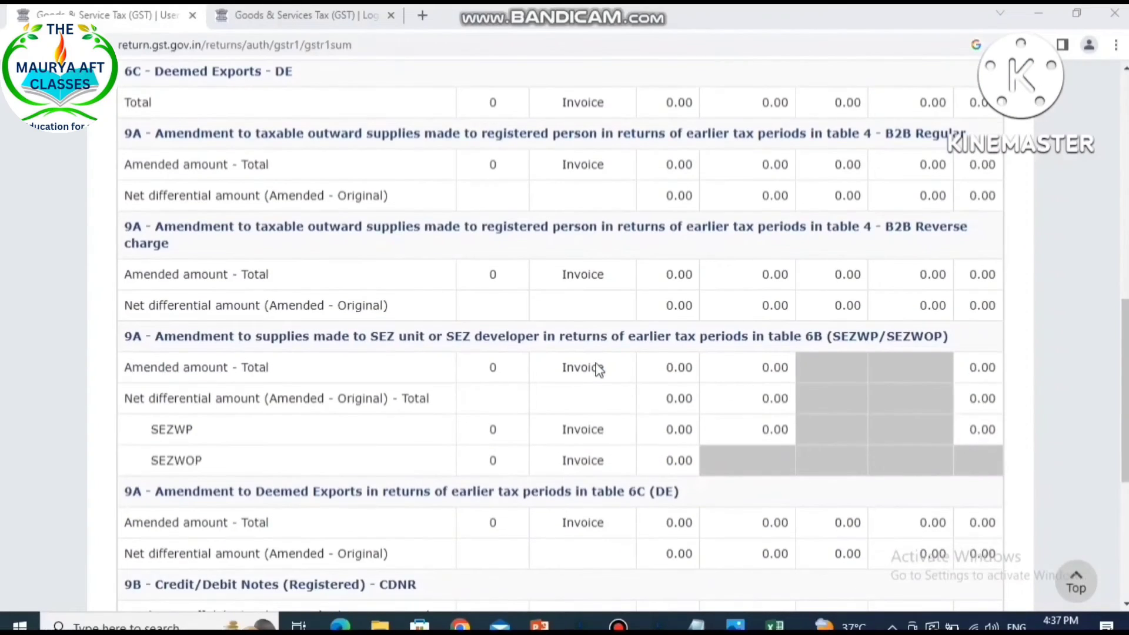
pyautogui.scroll(-4, 597, 369)
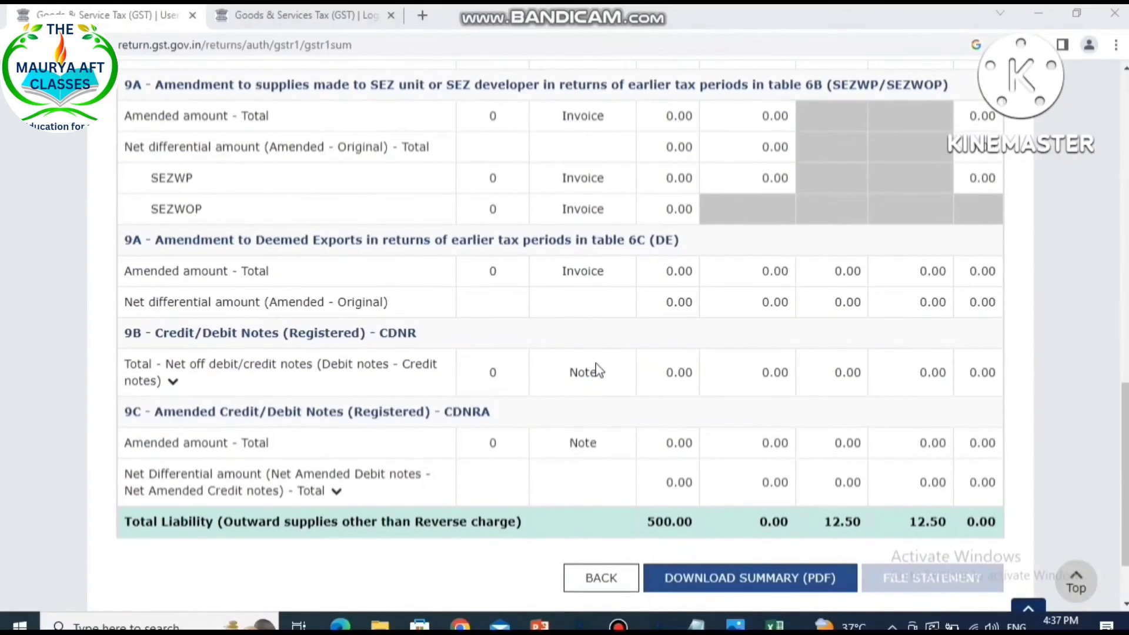
pyautogui.scroll(-2, 596, 371)
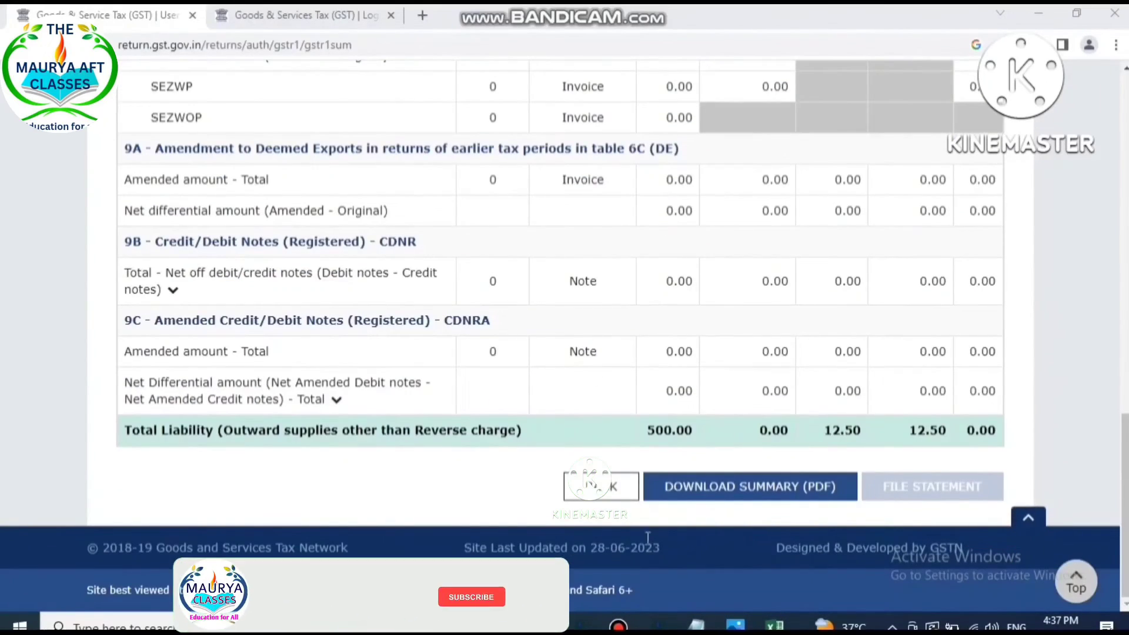
pyautogui.click(758, 497)
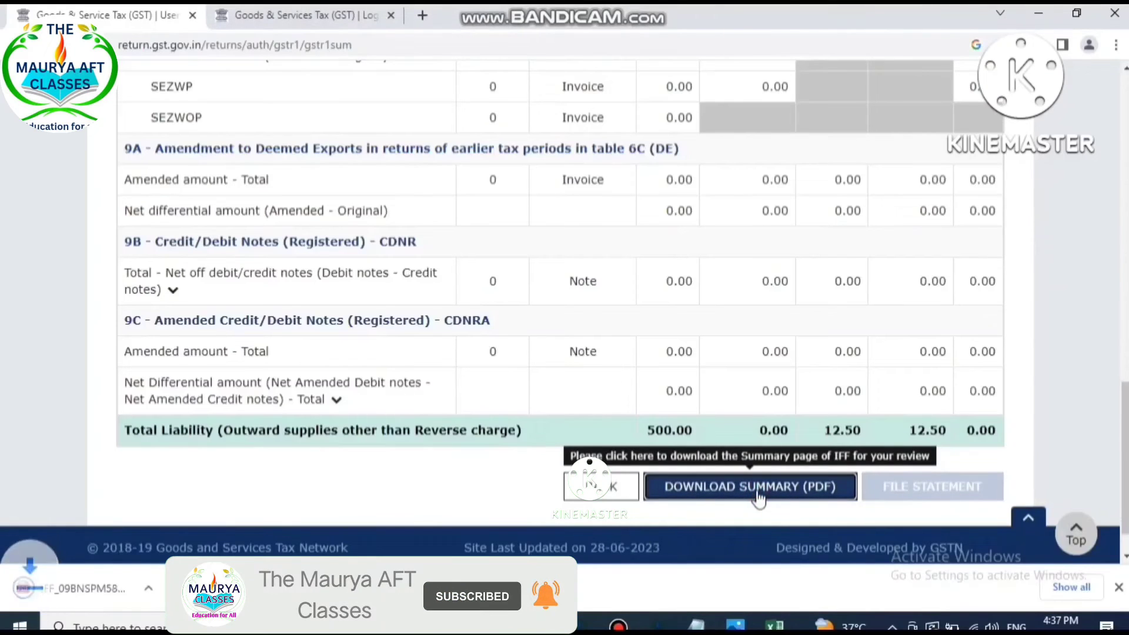
# - Refresh the consolidated summary page and check whether the File Statement option is available
pyautogui.scroll(-1, 746, 470)
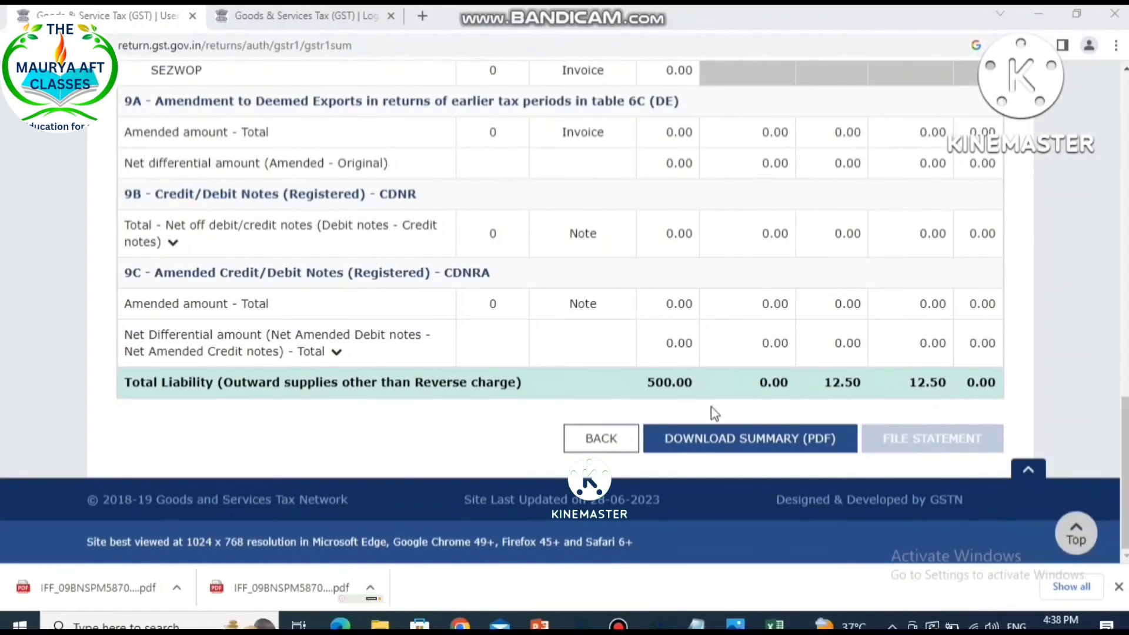
pyautogui.scroll(15, 914, 374)
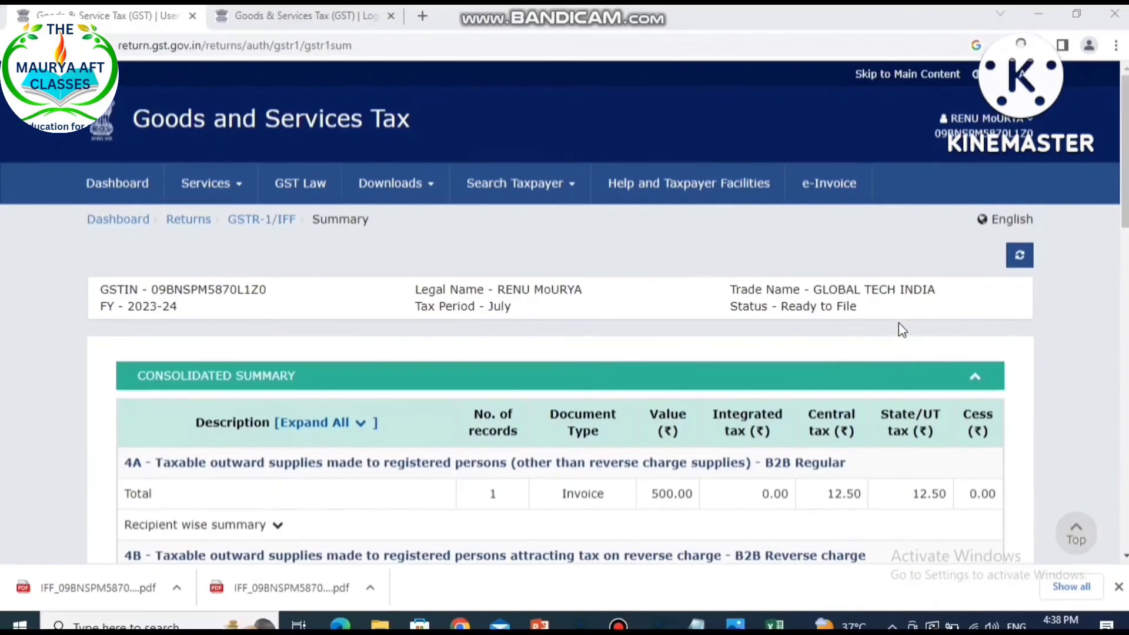
pyautogui.click(1020, 255)
pyautogui.scroll(-15, 941, 412)
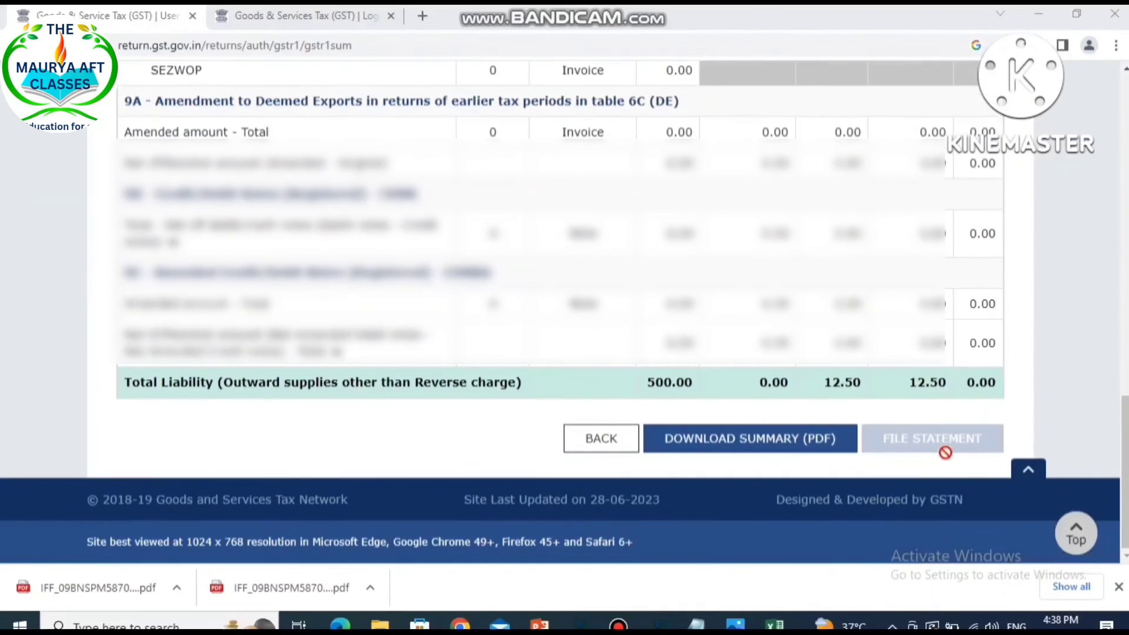